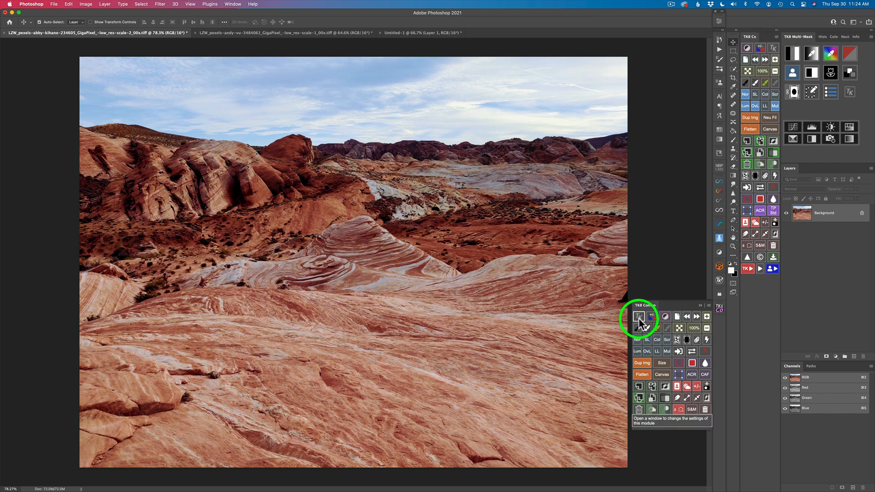
Turn off tooltips in the TK8 Multi-Mask module's settings.
left_click(849, 94)
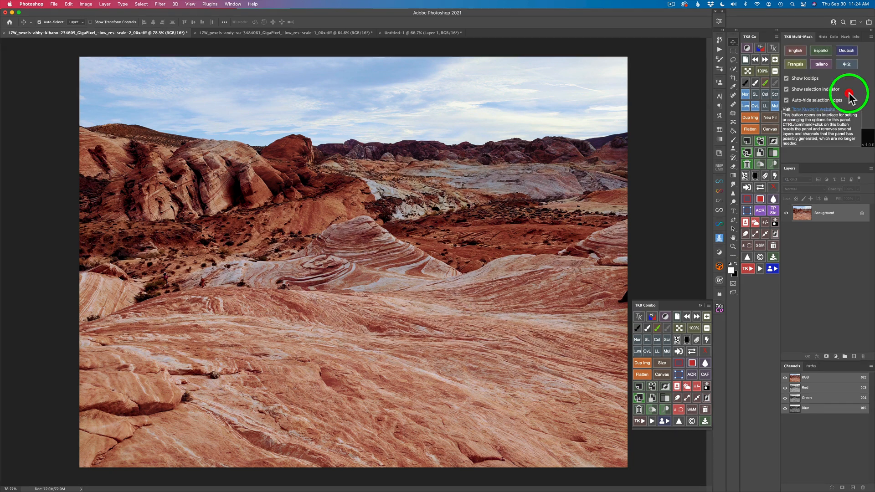
left_click(786, 78)
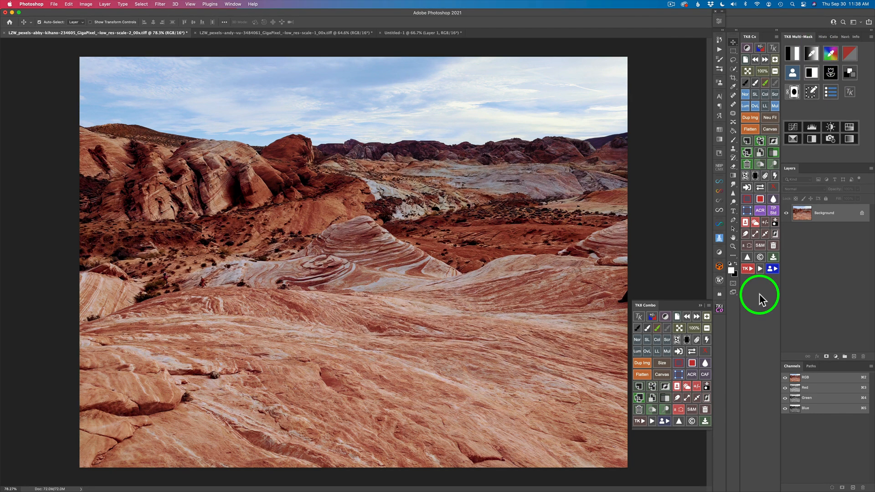
Look through the TK actions lists of the TK8 Cx and TK8 Combo modules, closing each one.
left_click(747, 267)
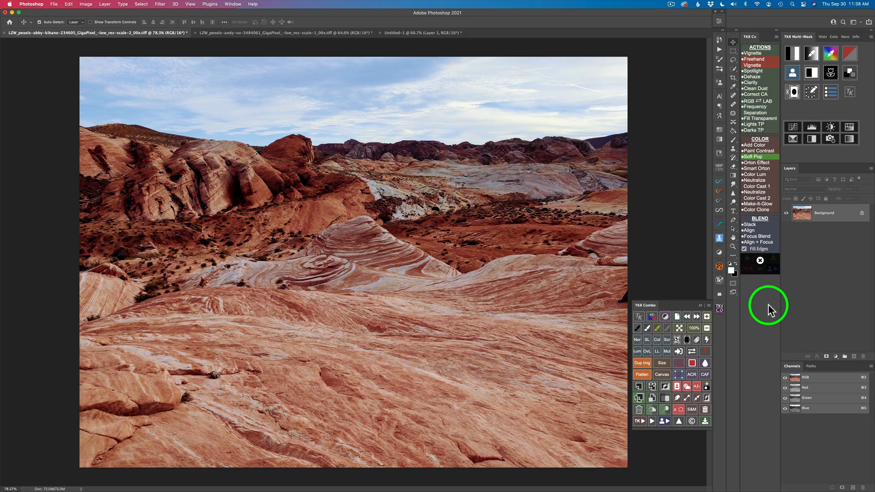
left_click(760, 261)
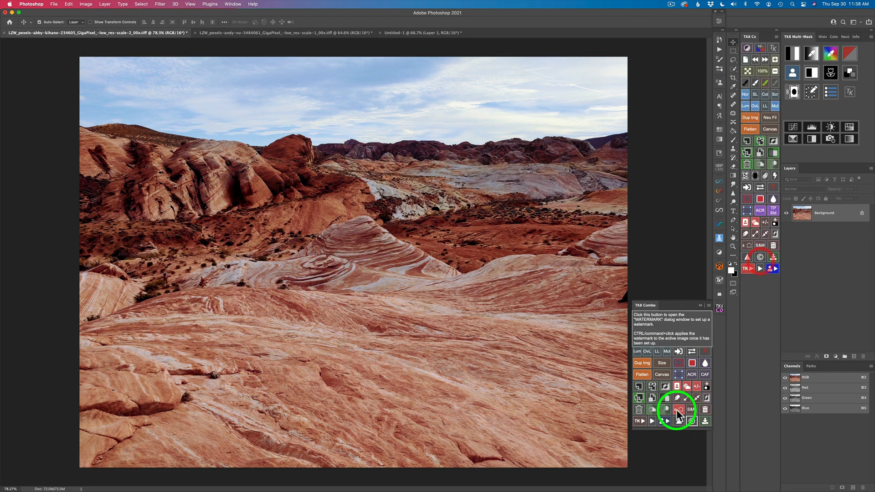
left_click(640, 420)
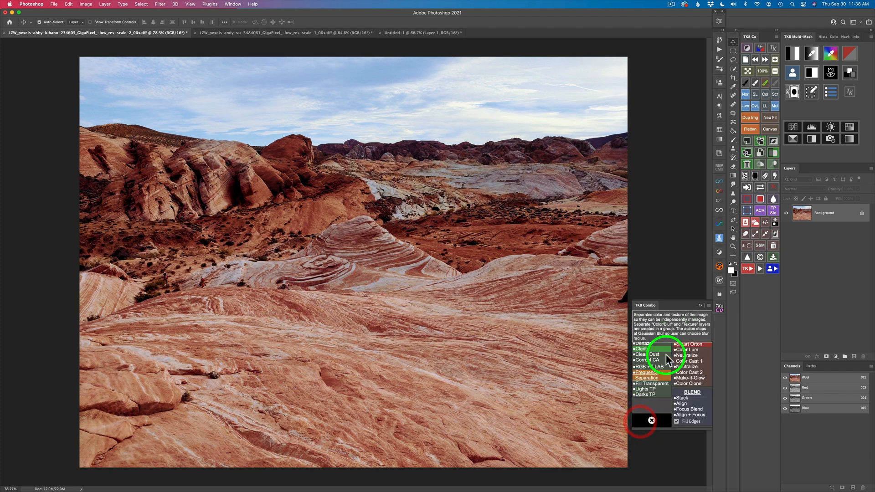
left_click(651, 420)
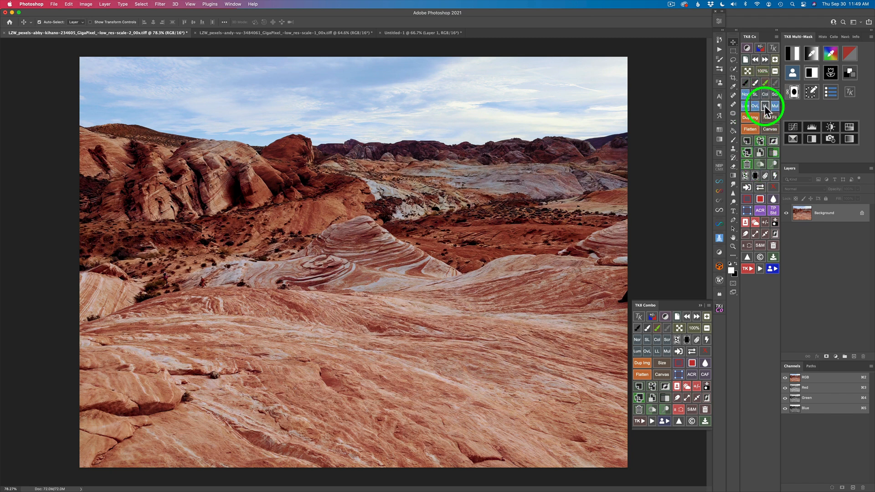
Review the Combo module's TK actions list and the Close TK option in its settings.
left_click(639, 419)
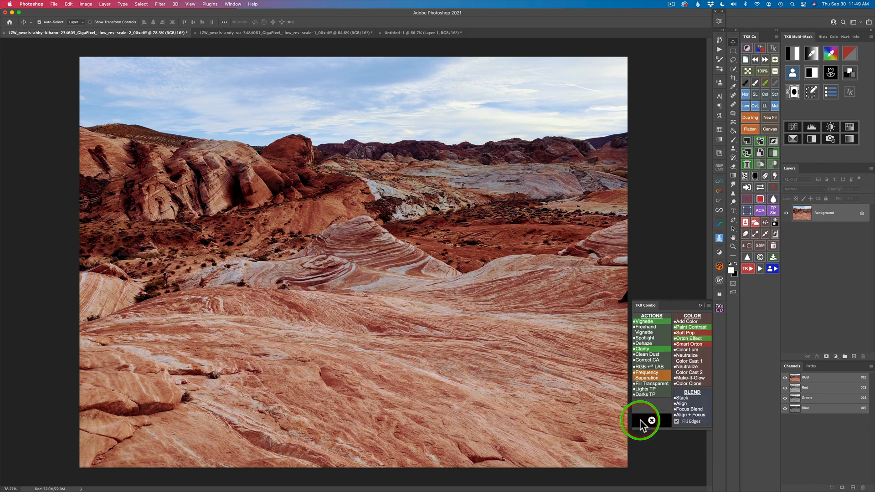
left_click(658, 359)
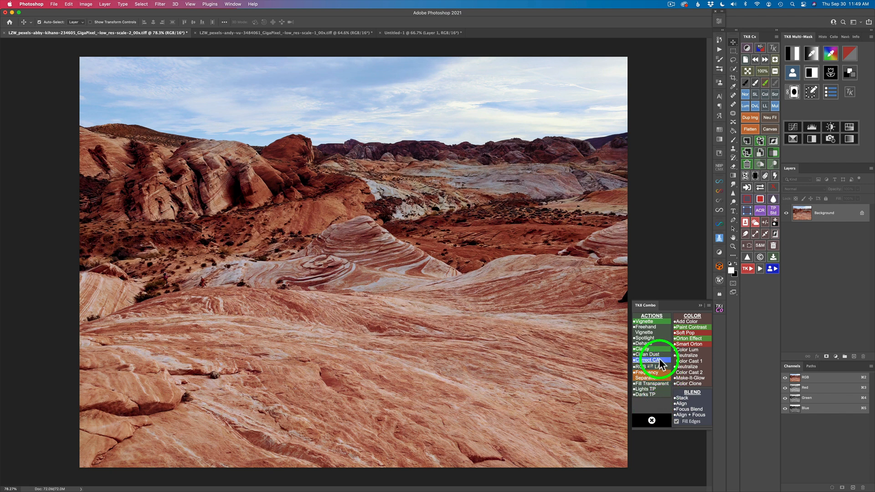
left_click(652, 420)
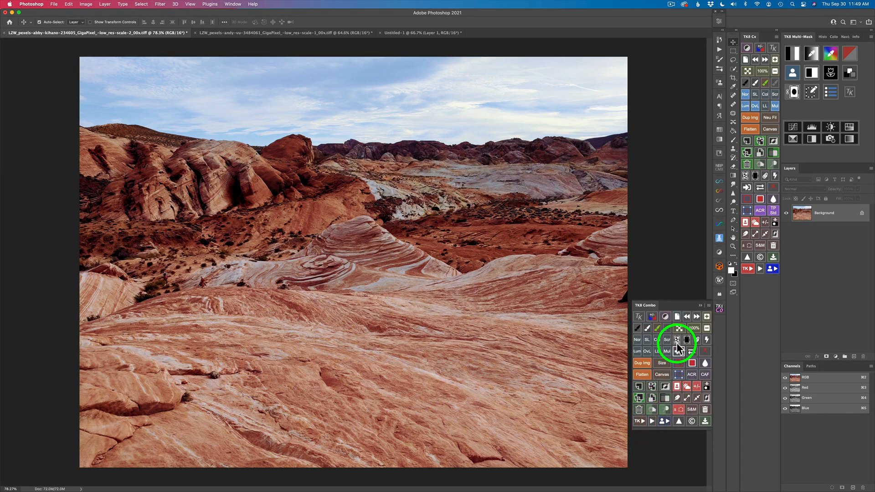
left_click(639, 315)
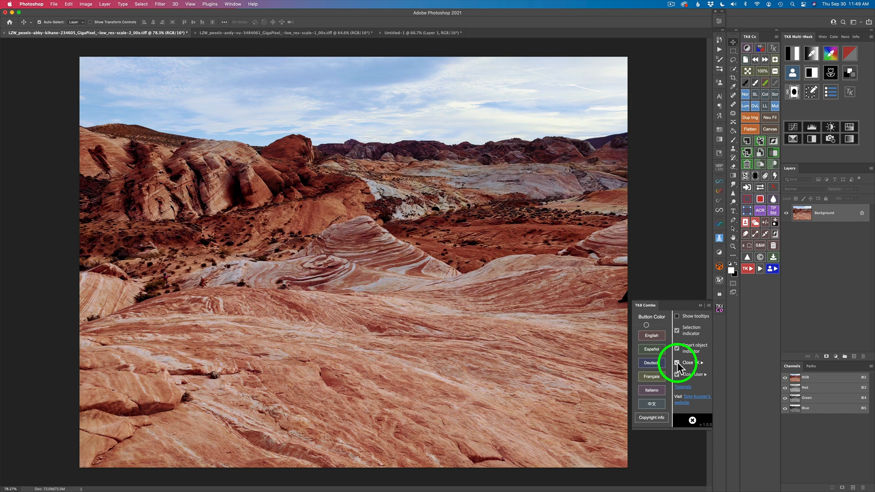
left_click(692, 420)
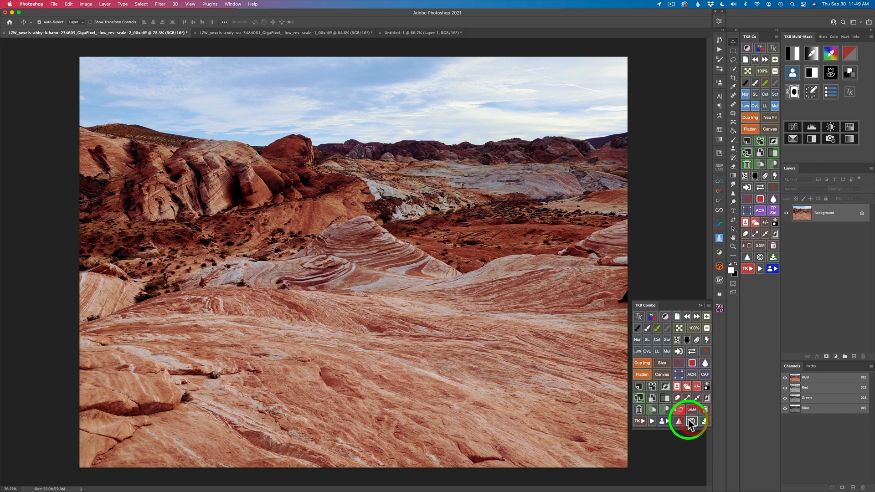
Run the Soft Pop action from the Combo module and compare the image with the Soft Pop layer hidden and shown.
left_click(641, 420)
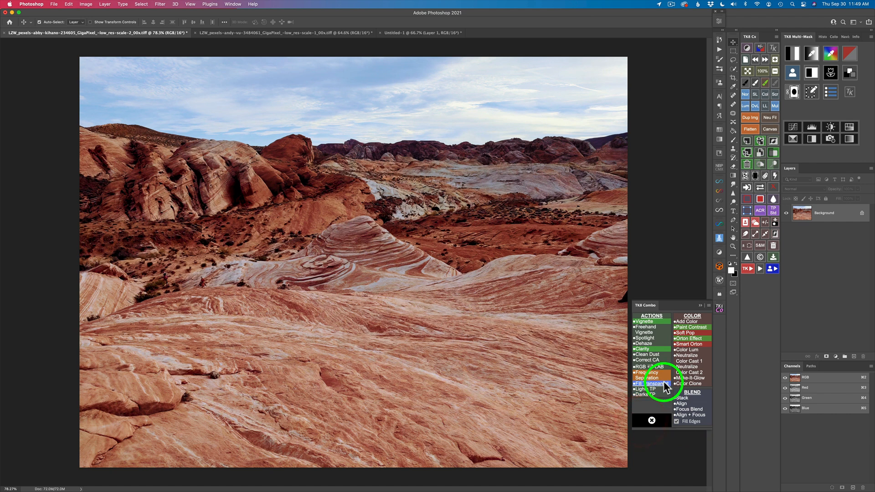
left_click(690, 331)
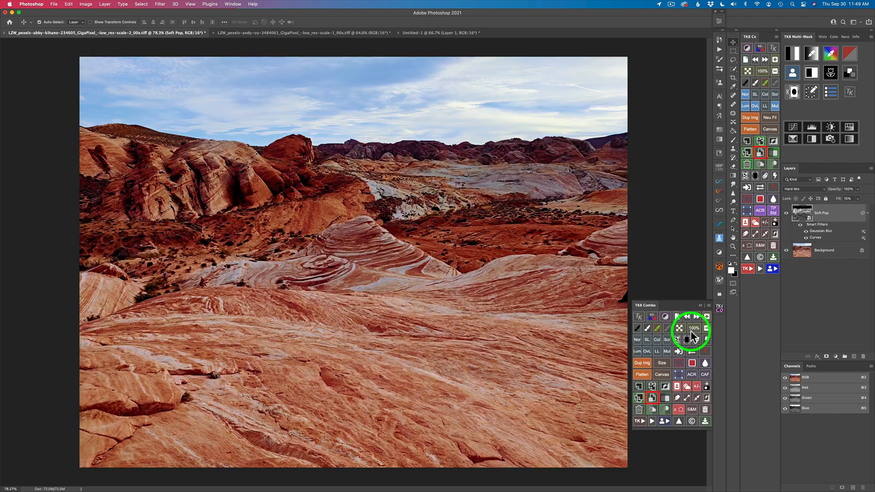
left_click(785, 212)
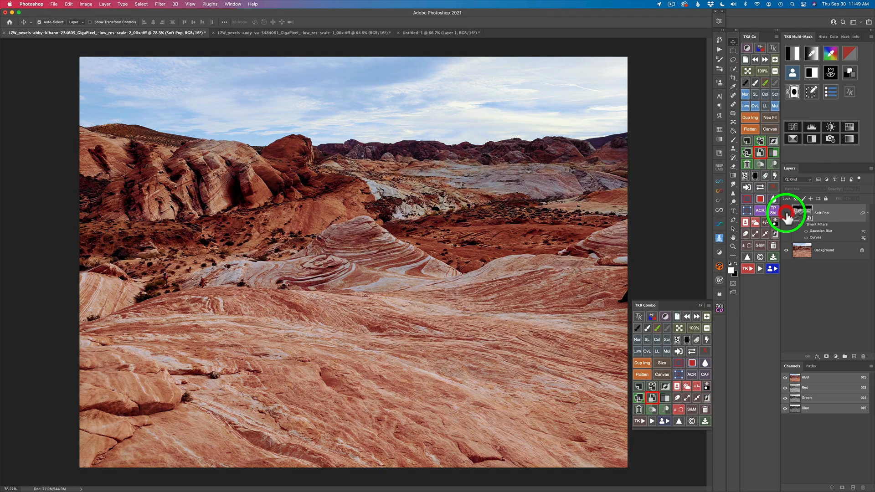
left_click(786, 213)
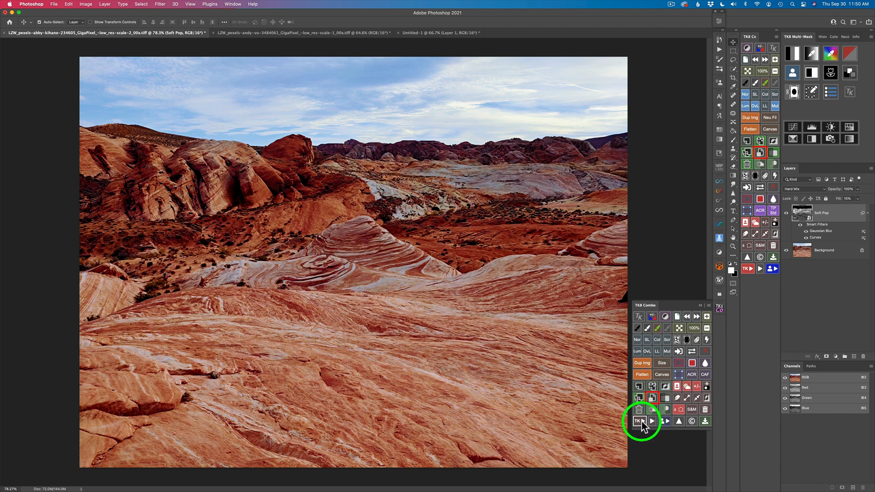
Turn off the Close TK option in the Combo module's settings.
left_click(640, 421)
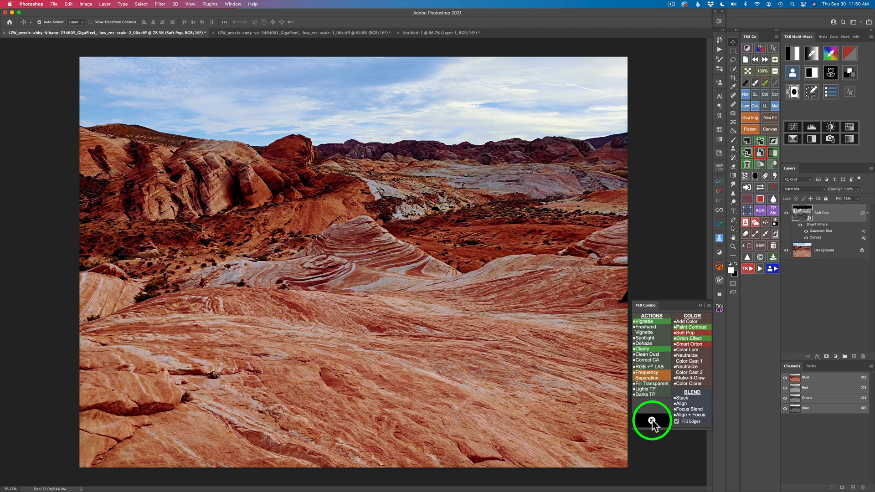
left_click(652, 420)
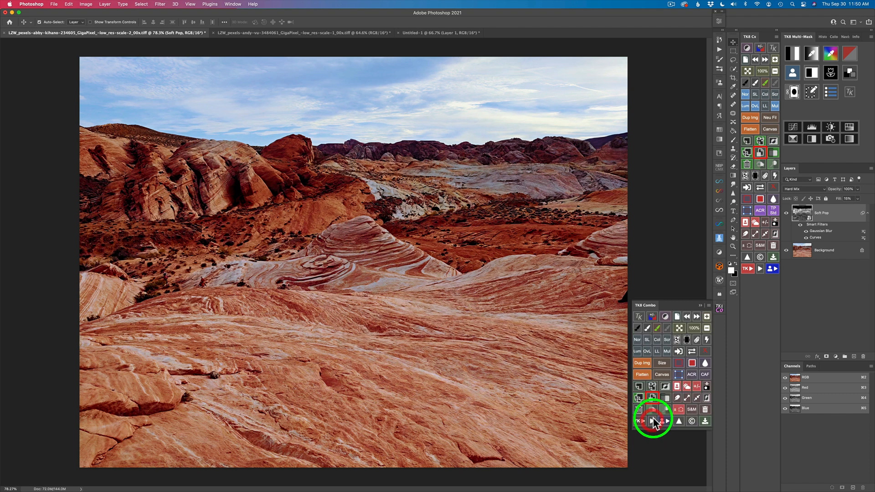
left_click(639, 316)
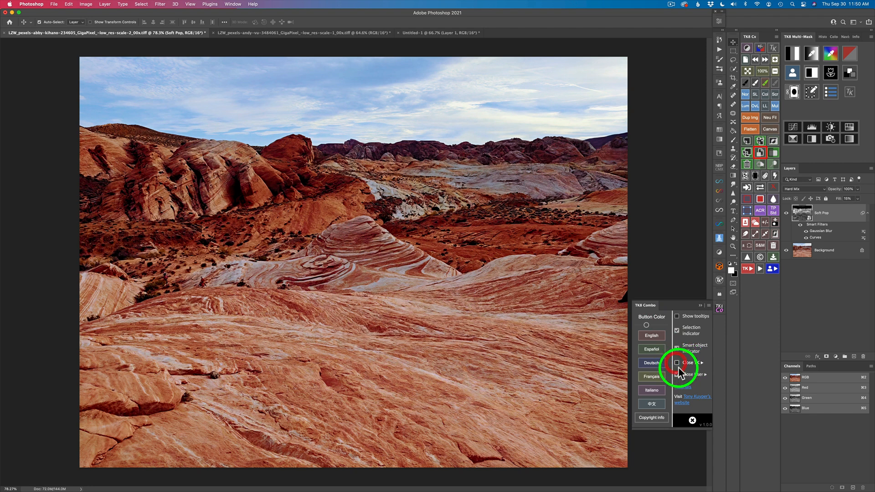
left_click(692, 420)
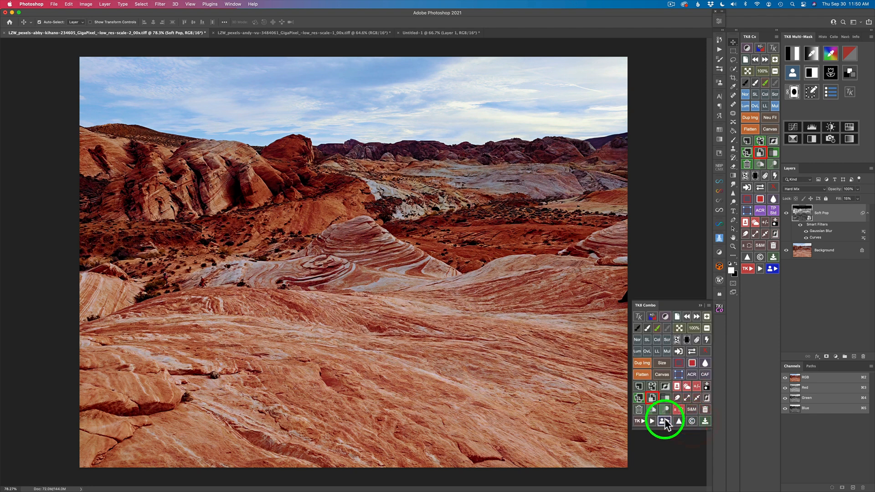
Run the Vignette action with its preset Gaussian Blur radius and compare the image with the Vignette layer hidden and shown.
left_click(640, 423)
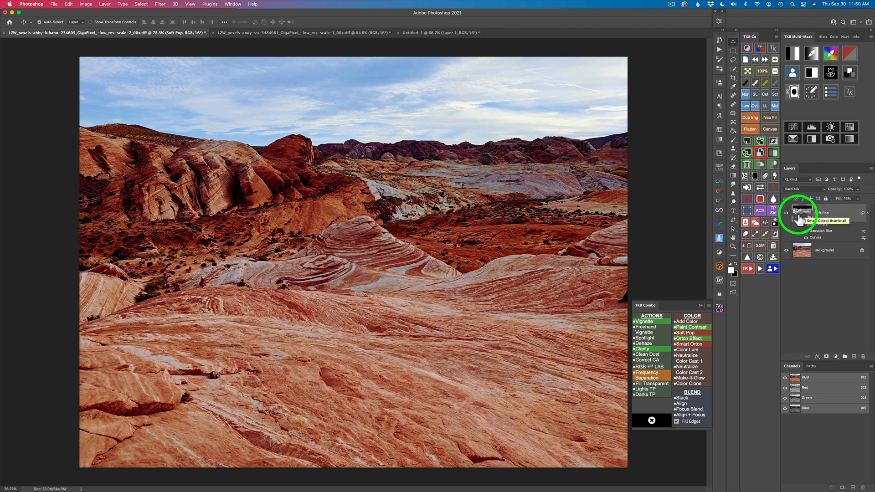
left_click(646, 323)
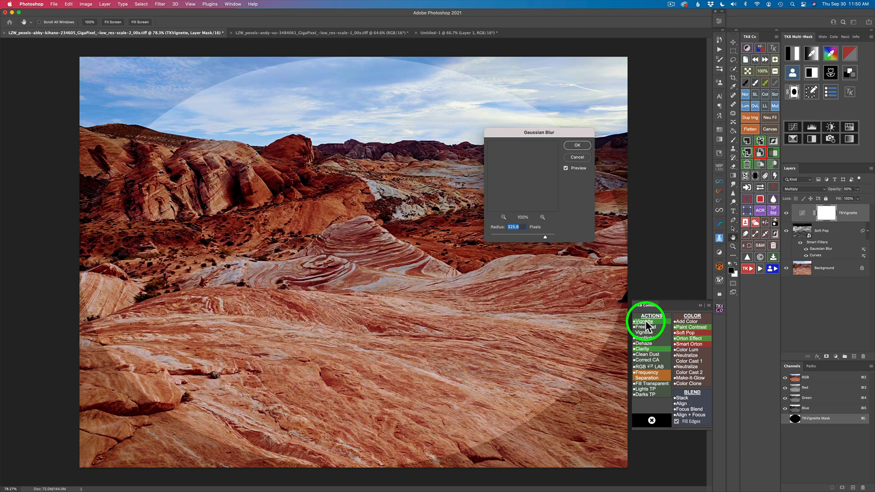
left_click(579, 145)
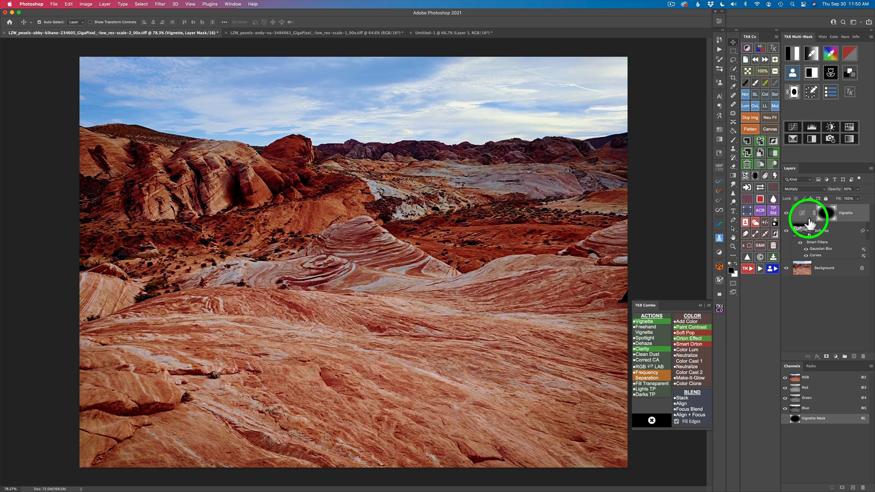
left_click(786, 213)
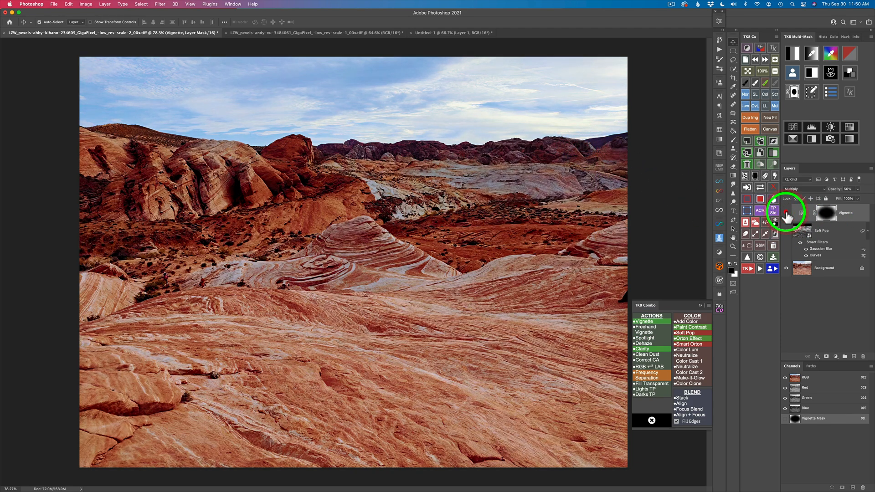
left_click(785, 213)
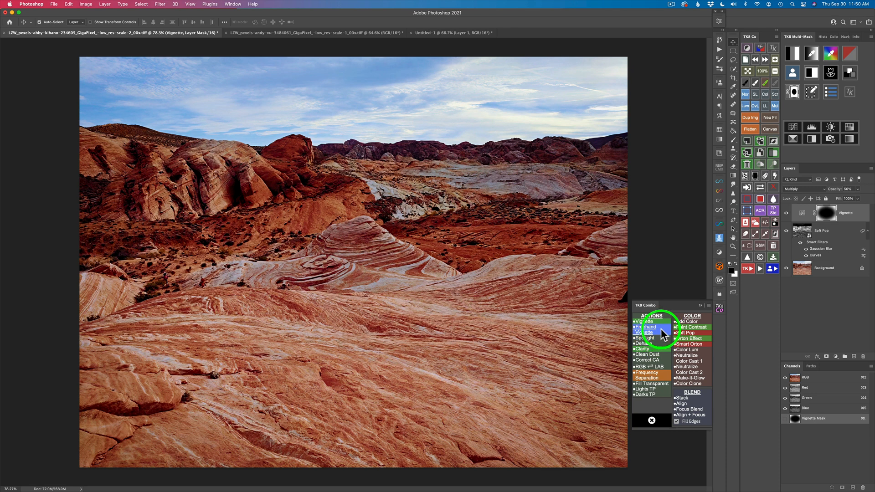
Collapse and reopen the TK8 Combo panel, and return from its TK actions list to the main buttons.
left_click(719, 308)
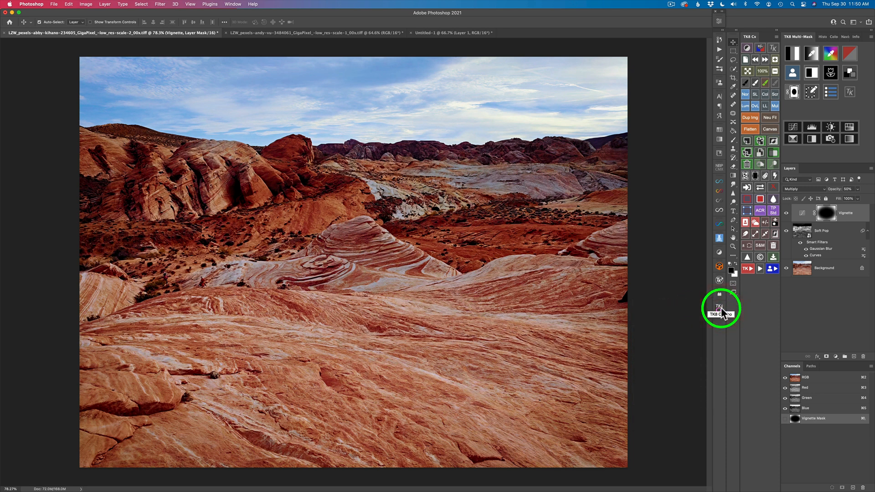
left_click(720, 309)
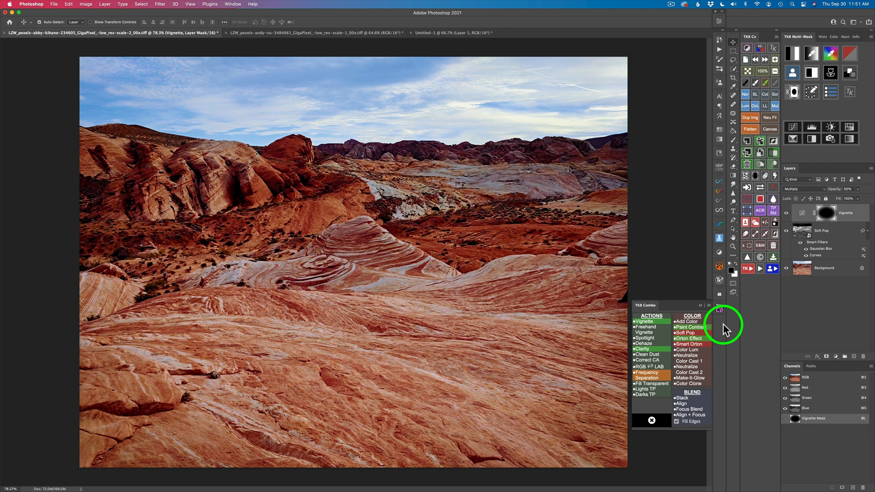
left_click(651, 421)
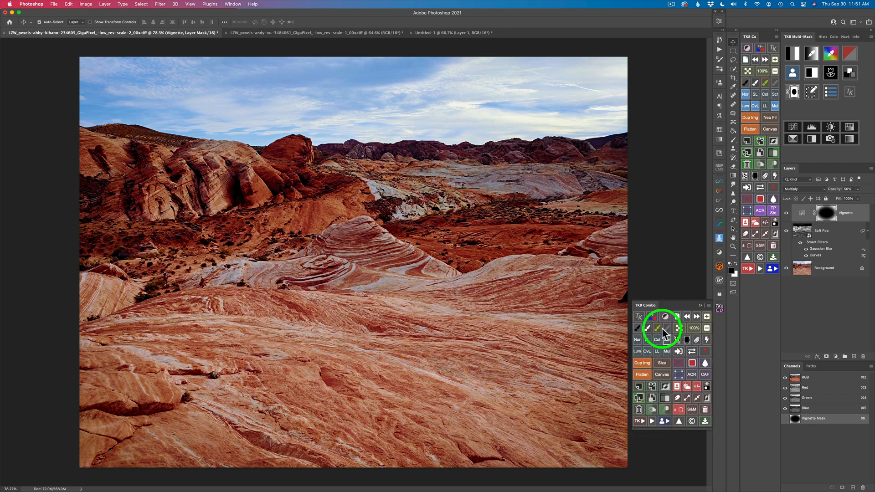
Check how the Combo module's TK actions list opens and closes, and inspect the Close TK option in its settings.
left_click(639, 421)
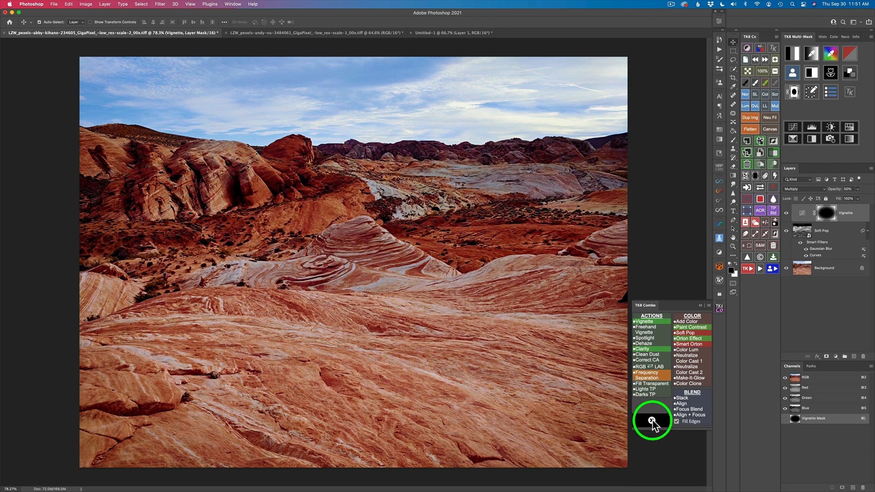
left_click(637, 422)
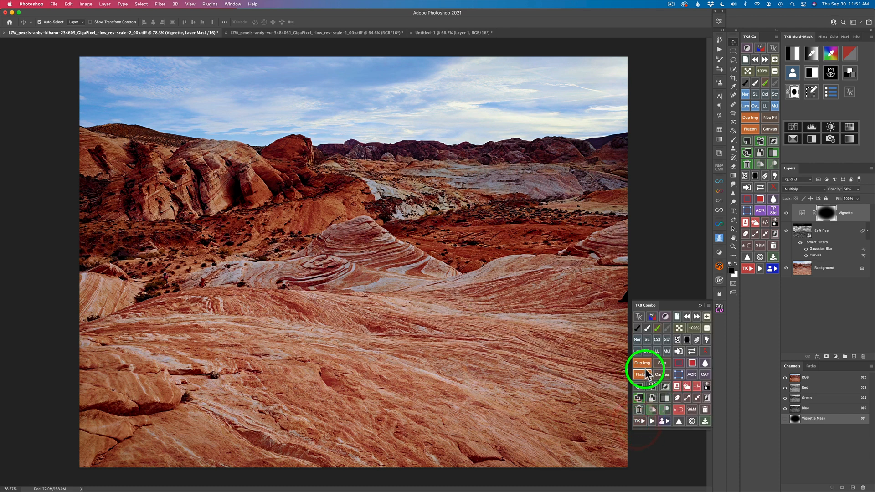
left_click(638, 316)
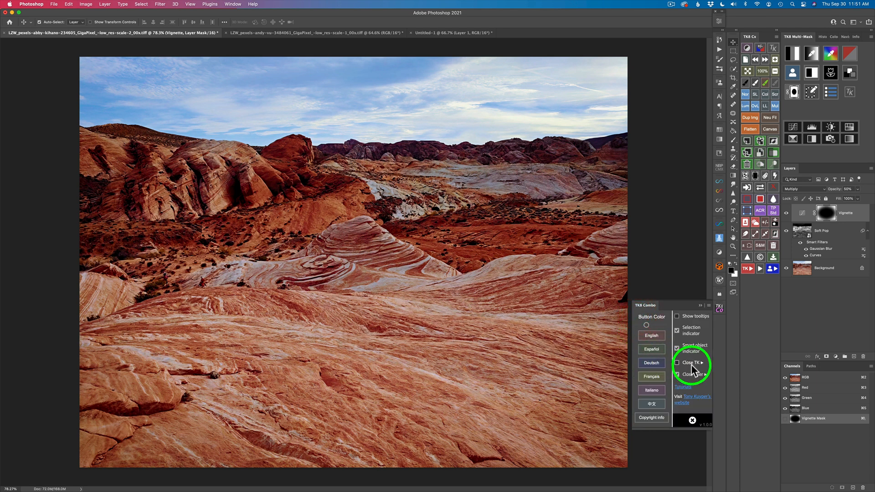
left_click(692, 420)
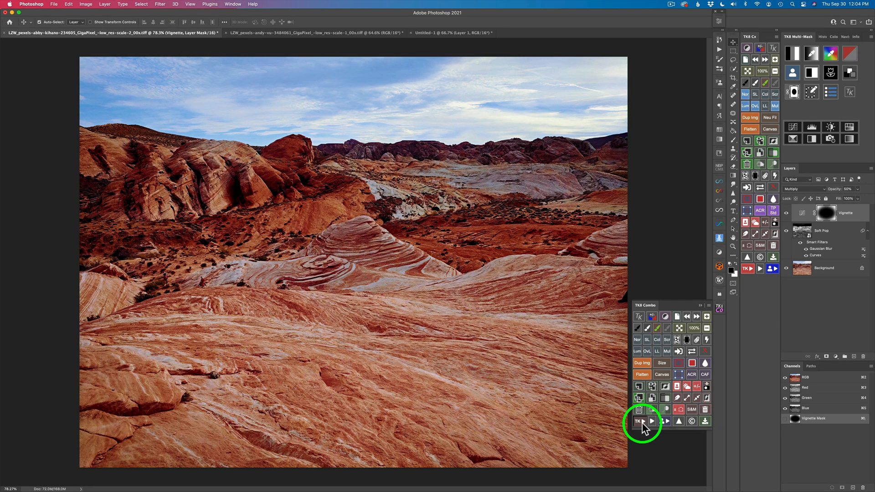
Dock the TK8 Combo panel with Channels and Paths while its TK actions list is open, and return it to the main buttons.
left_click(640, 422)
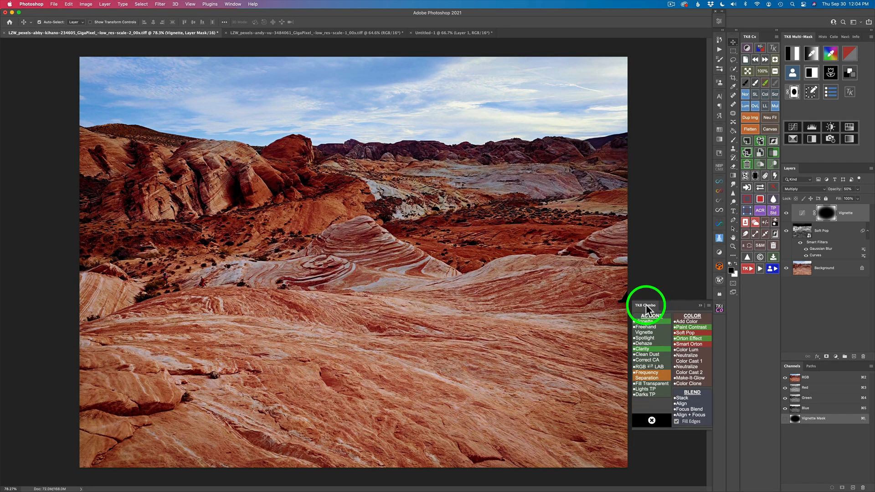
left_click(719, 309)
left_click(719, 309)
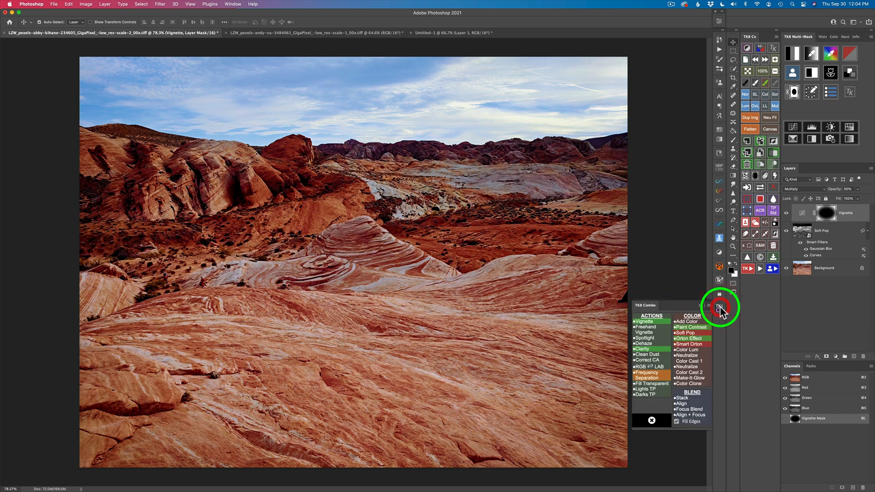
left_click_drag(643, 304, 802, 368)
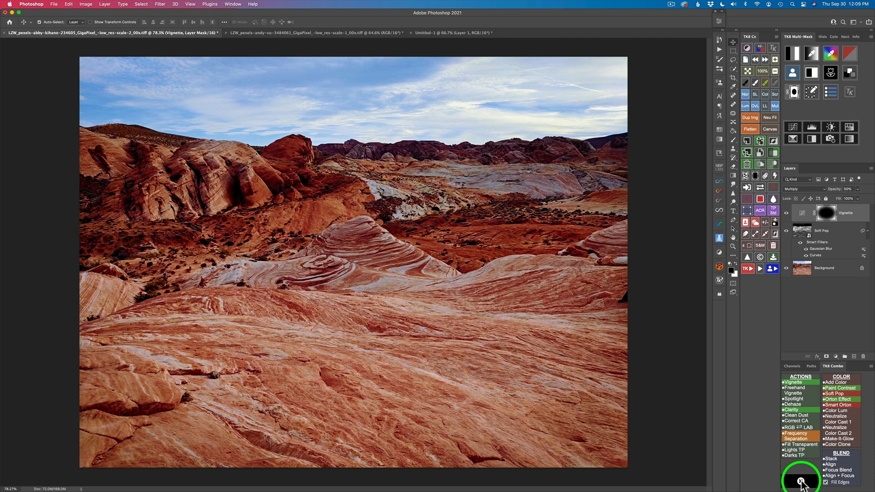
left_click(800, 482)
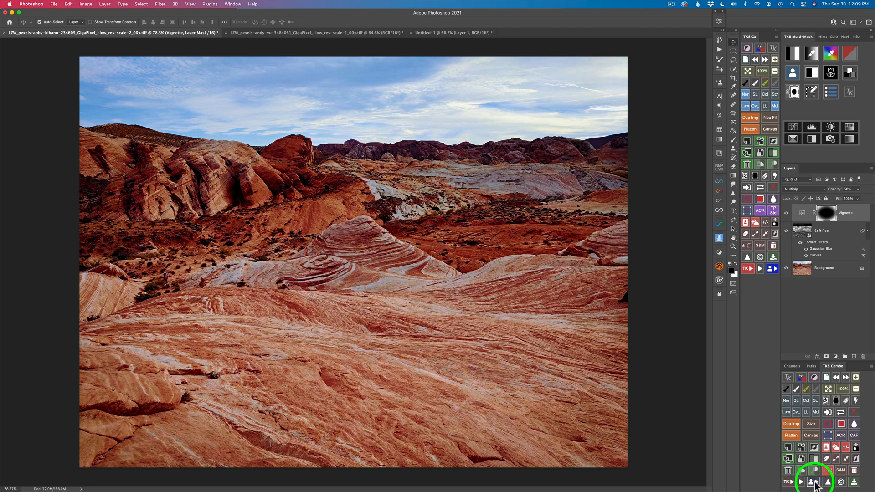
Check how the Combo module's User Actions list opens and closes, and inspect the Close User option in its settings.
left_click(812, 482)
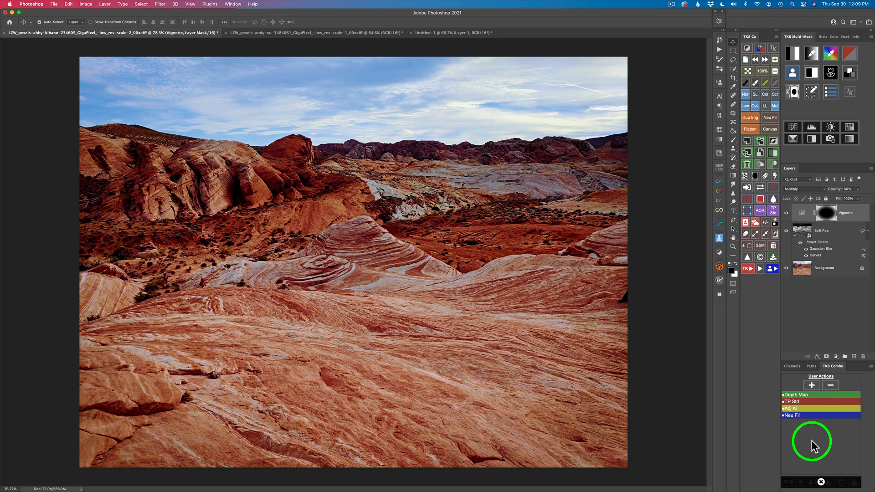
left_click(821, 481)
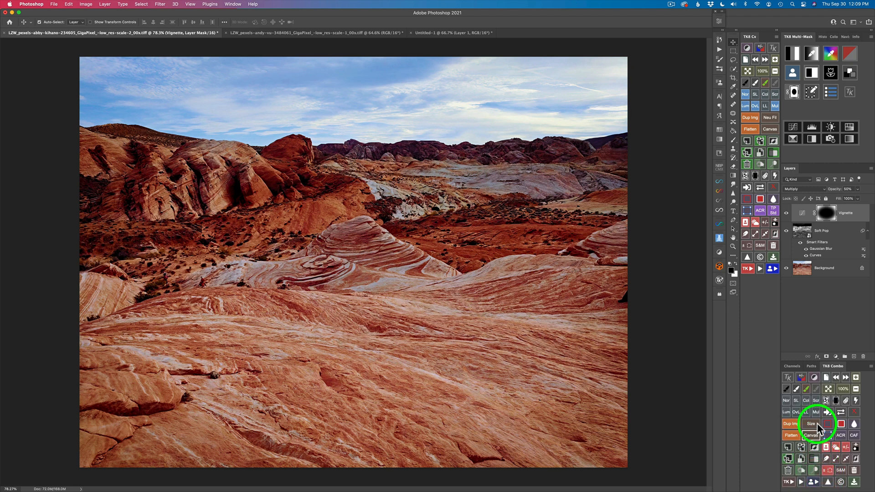
left_click(788, 378)
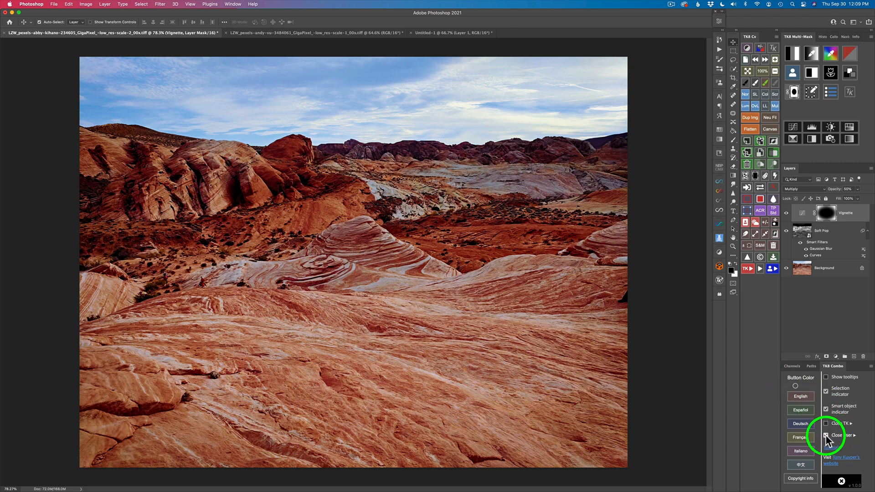
left_click(841, 480)
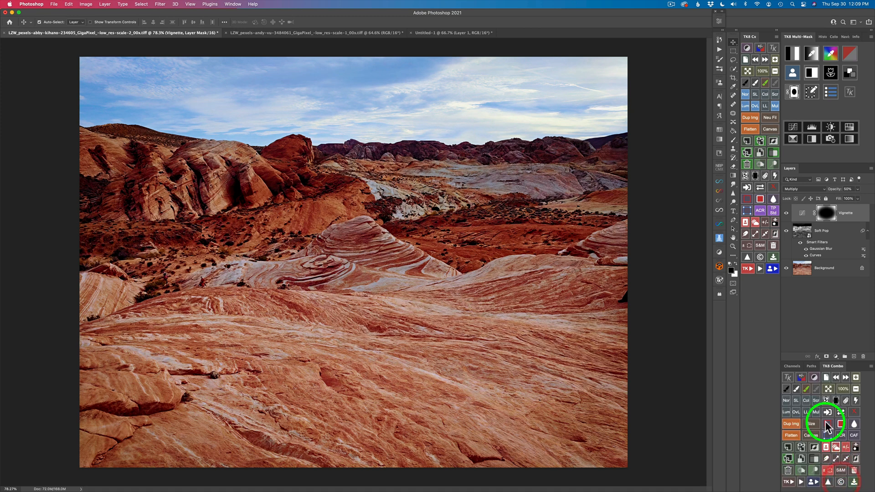
left_click(813, 482)
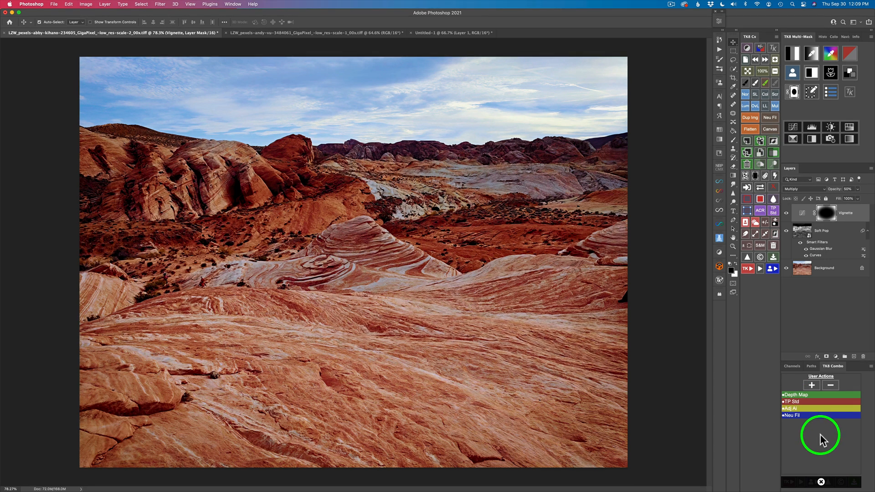
left_click(820, 482)
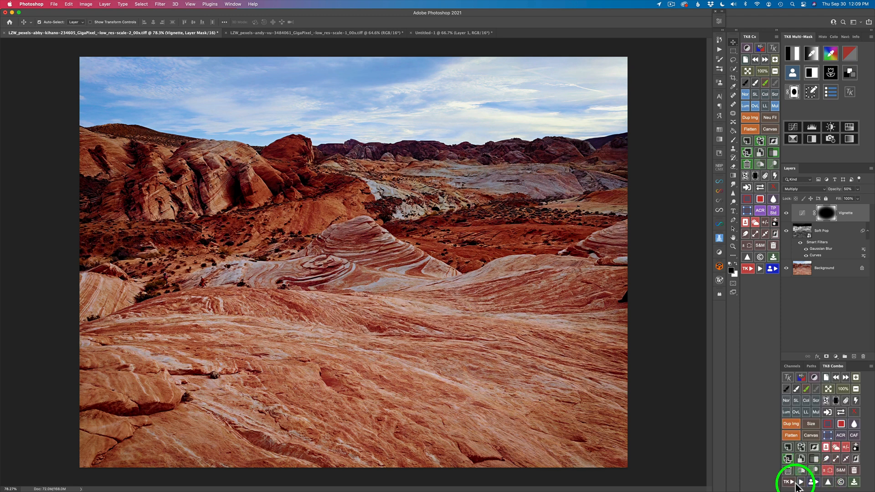
Show the Combo module's TK actions list, and open and close the User Actions list in the Cx module.
left_click(789, 483)
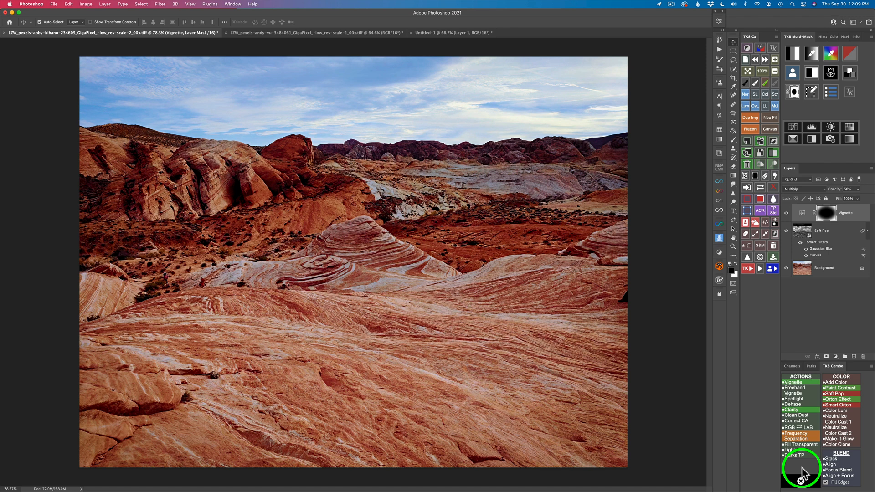
left_click(773, 268)
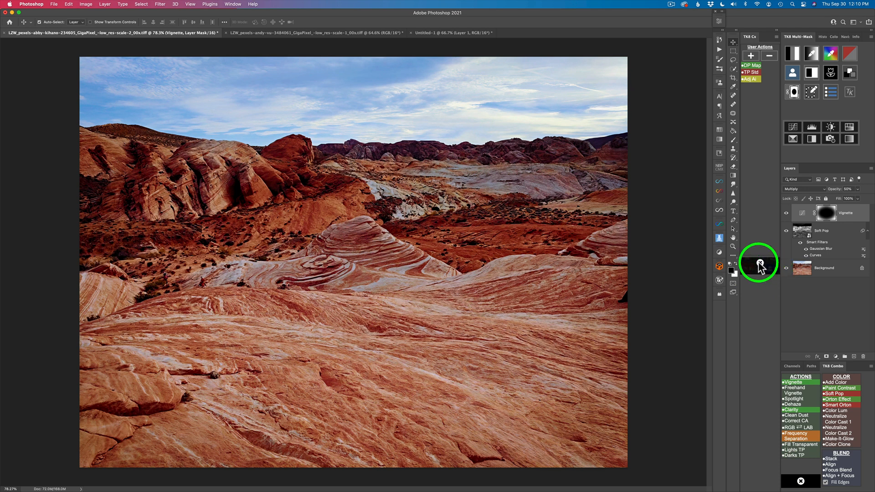
left_click(759, 265)
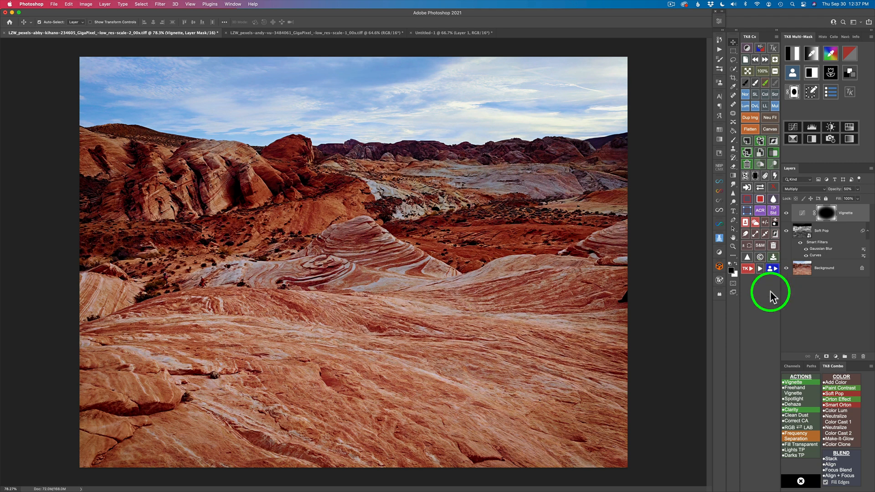
Compare the User Actions lists of the Cx and Combo modules side by side, and return both modules to their main buttons.
left_click(772, 269)
left_click(801, 481)
left_click(821, 481)
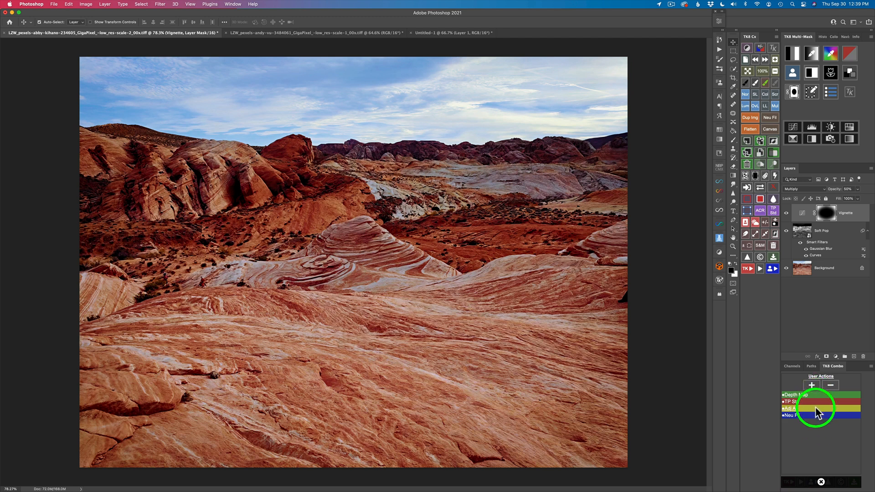
left_click(772, 270)
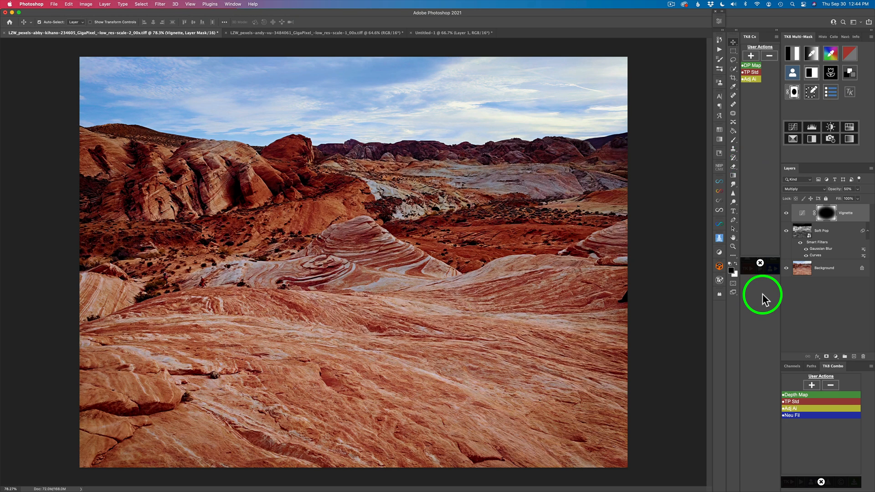
left_click(758, 264)
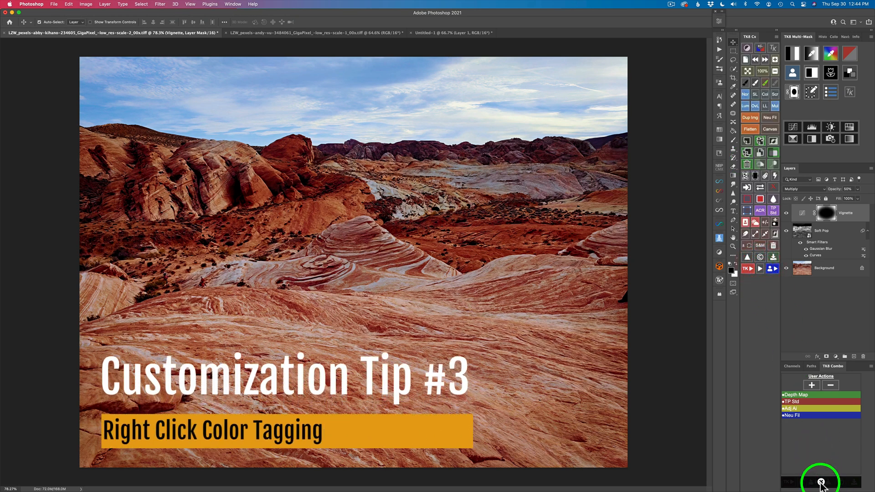
left_click(821, 482)
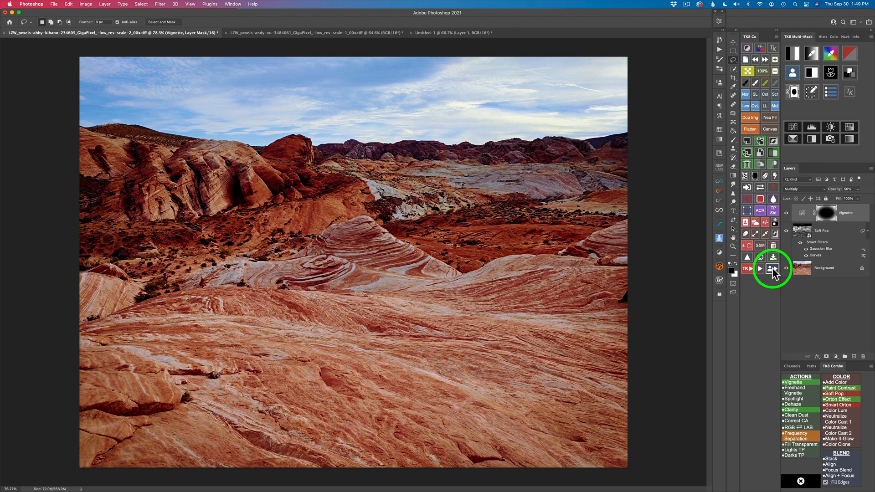
left_click(772, 268)
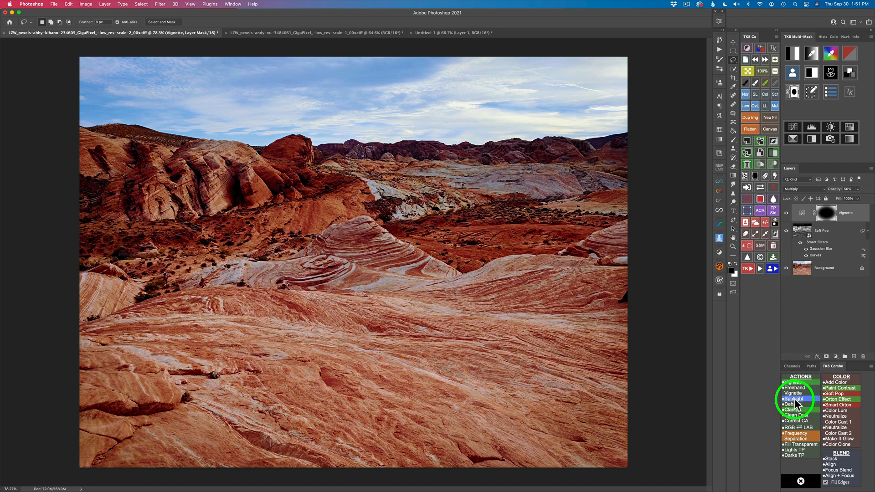
Try orange and purple colour tags on the Spotlight action in the Combo module's TK actions list, and clear the tag.
right_click(795, 398)
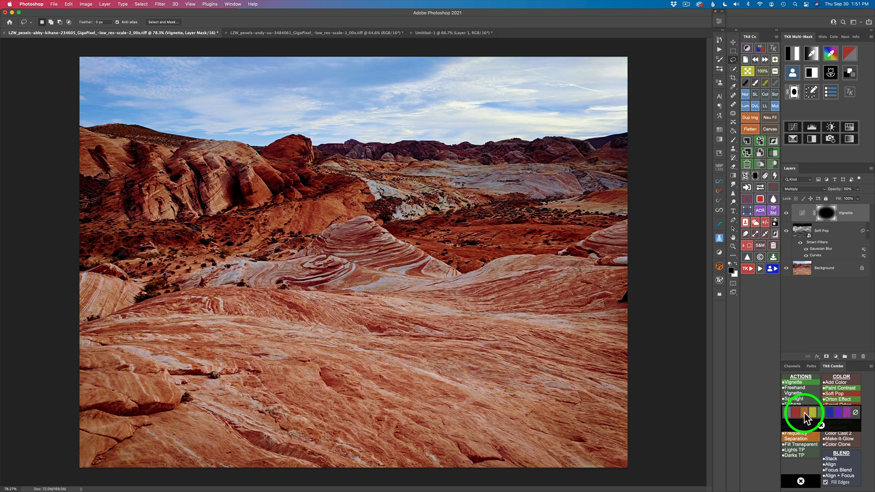
left_click(805, 415)
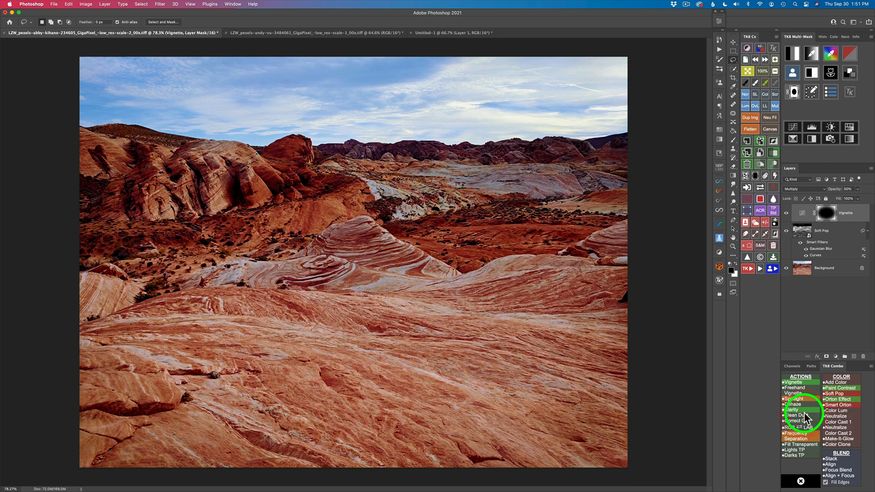
right_click(799, 397)
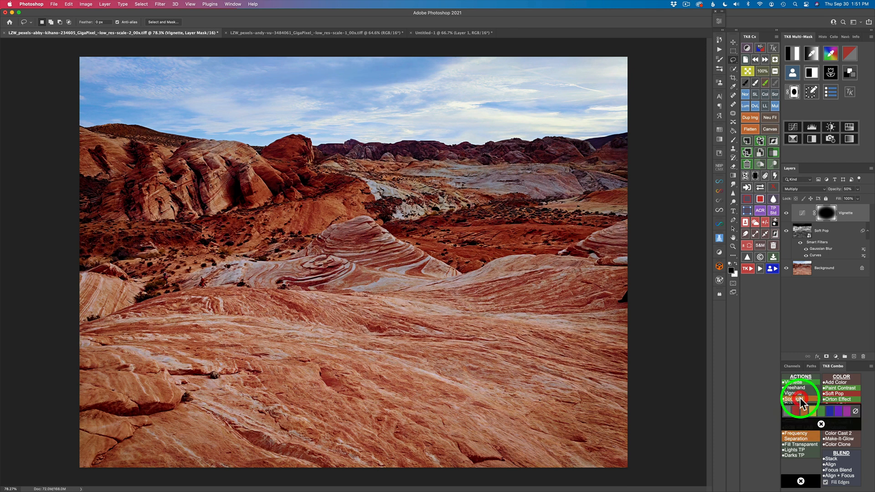
left_click(835, 411)
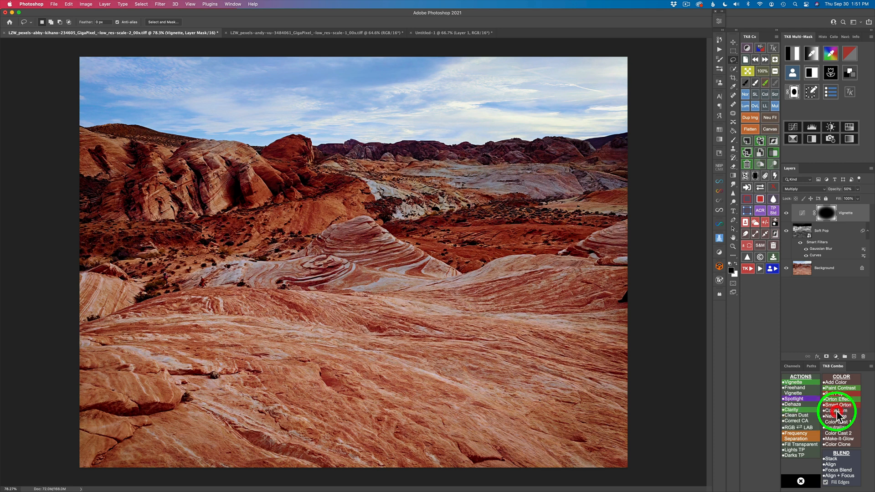
right_click(800, 398)
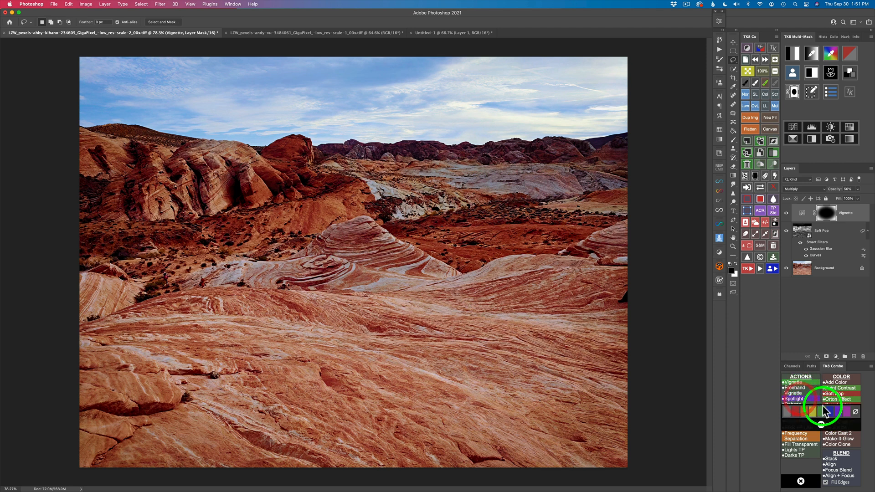
left_click(856, 412)
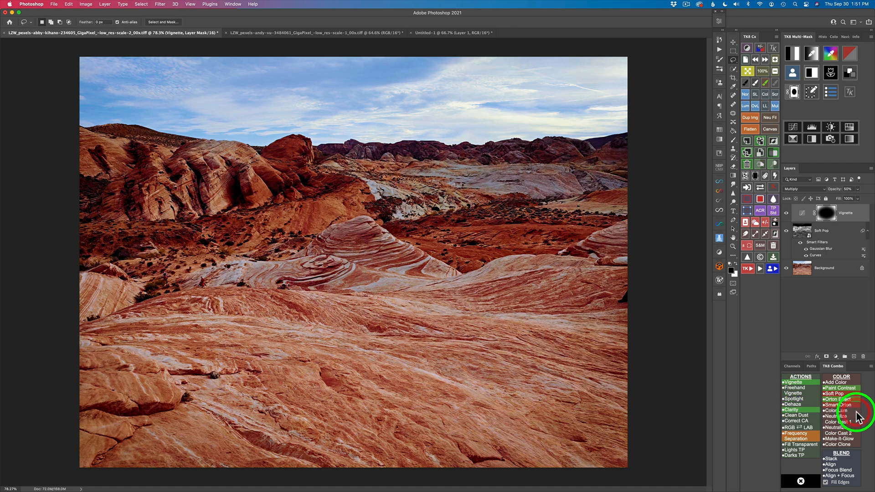
Tag the Spotlight action in the Combo module's TK actions list purple.
right_click(792, 399)
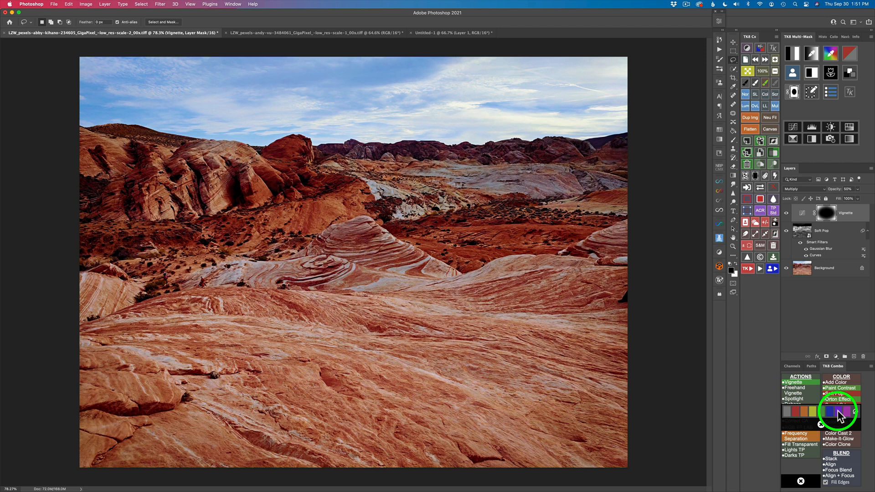
left_click(837, 410)
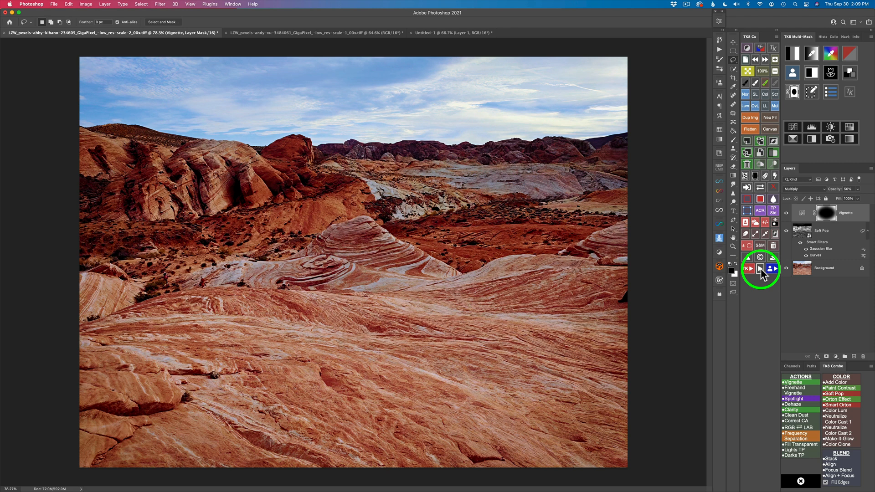
Assign the TP Std action from the Open Filters action set to the Cx module's single-action play button.
left_click(759, 268)
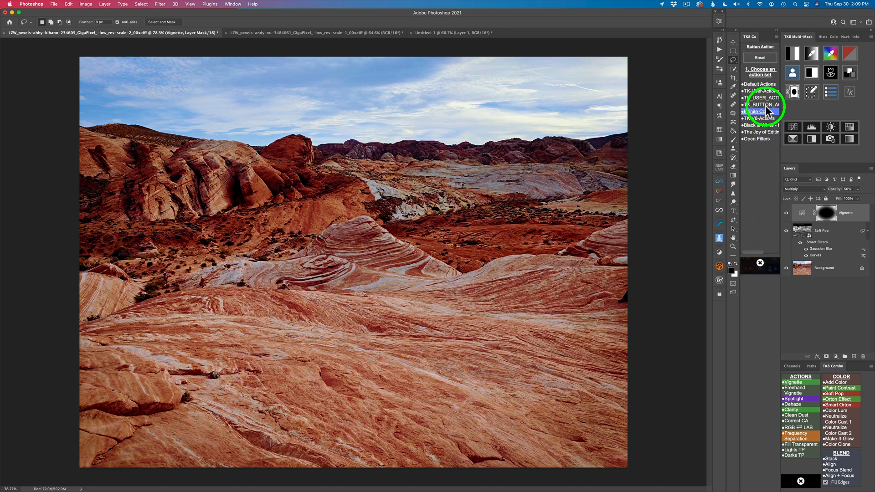
left_click(759, 139)
left_click(759, 140)
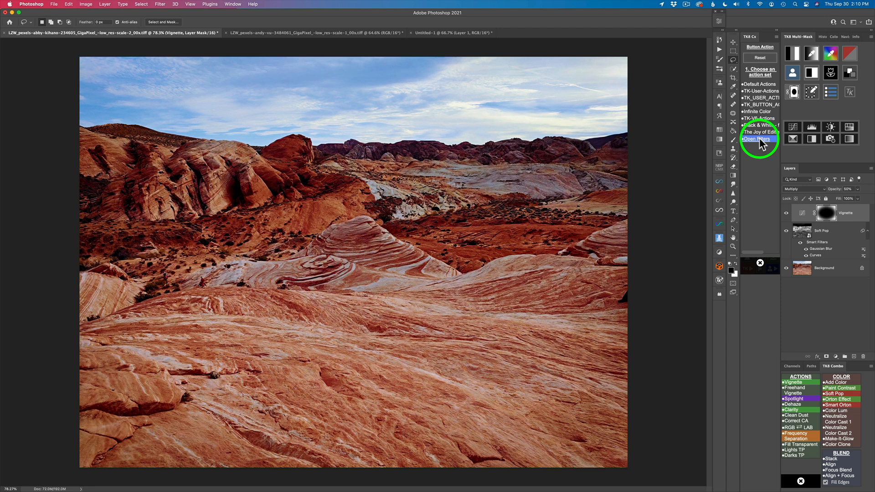
left_click(759, 139)
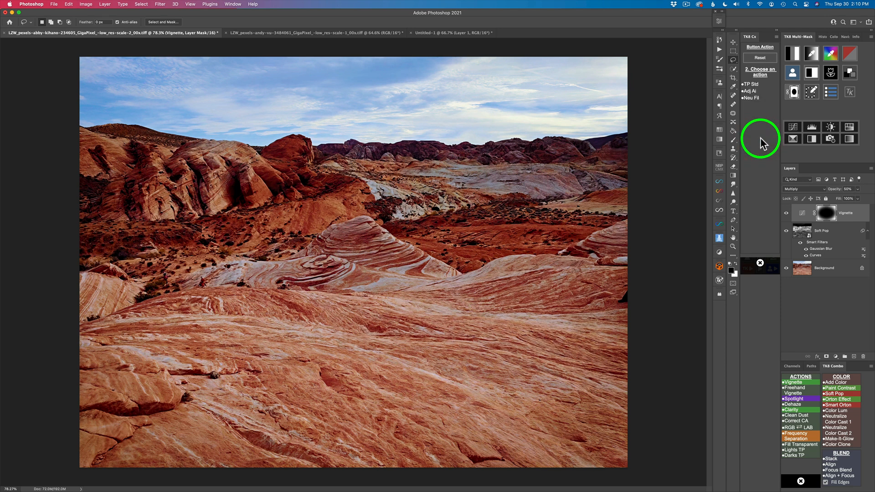
left_click(753, 83)
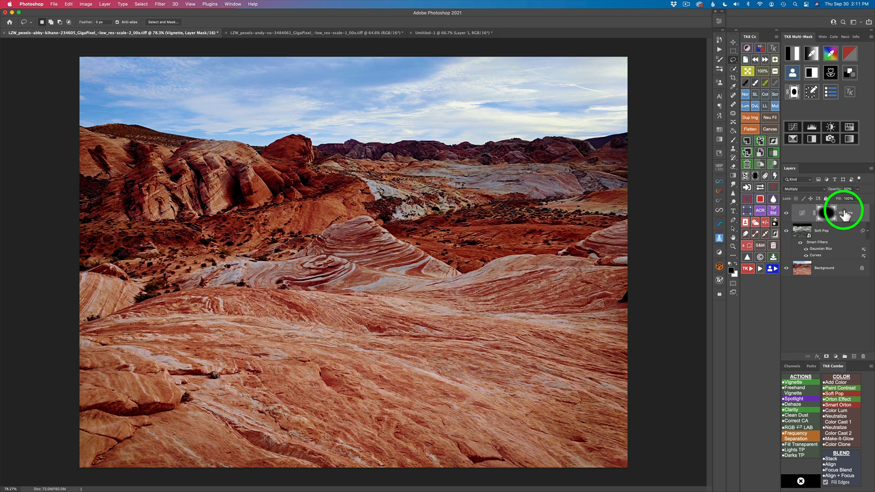
Delete the Vignette and Soft Pop layers and duplicate the Background layer.
left_click(749, 166)
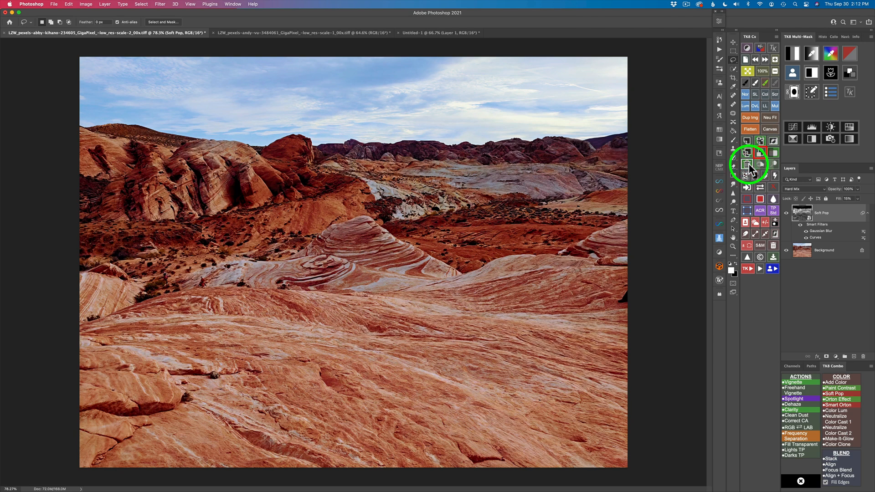
left_click(748, 166)
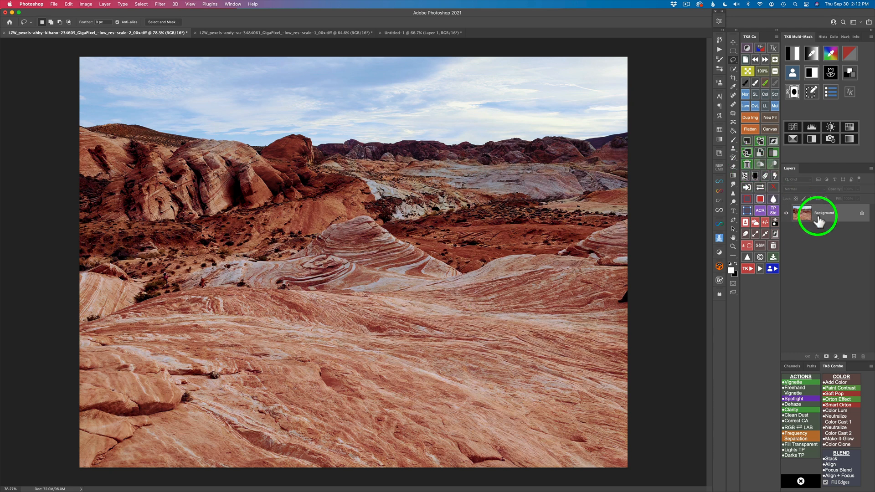
left_click(748, 151)
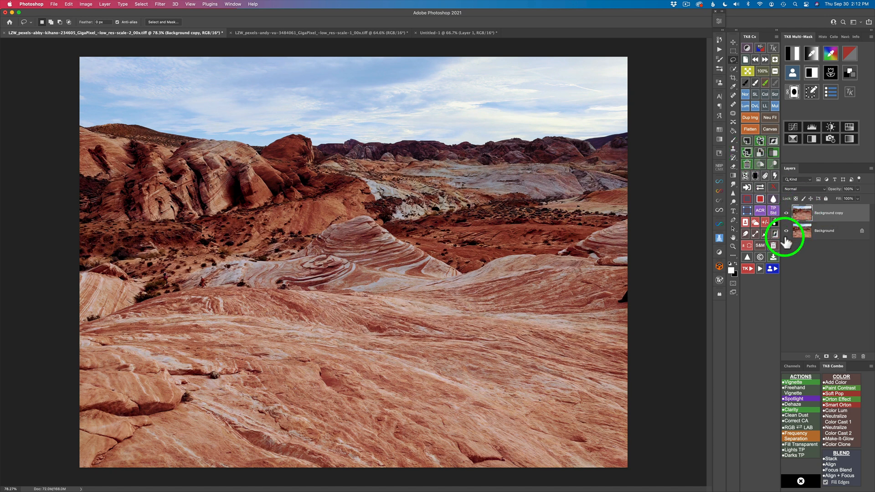
Run the Cx play button's assigned action to open the layer copy in Topaz Studio 2, and cancel back to Photoshop.
left_click(759, 269)
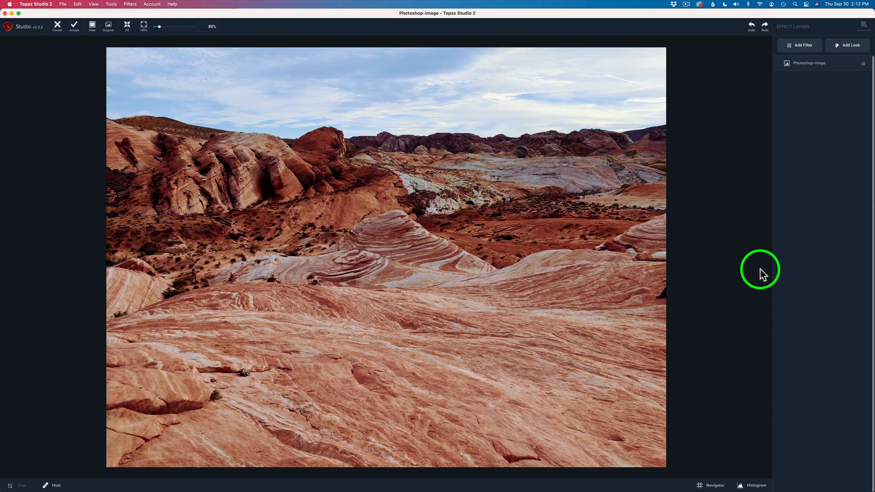
left_click(58, 26)
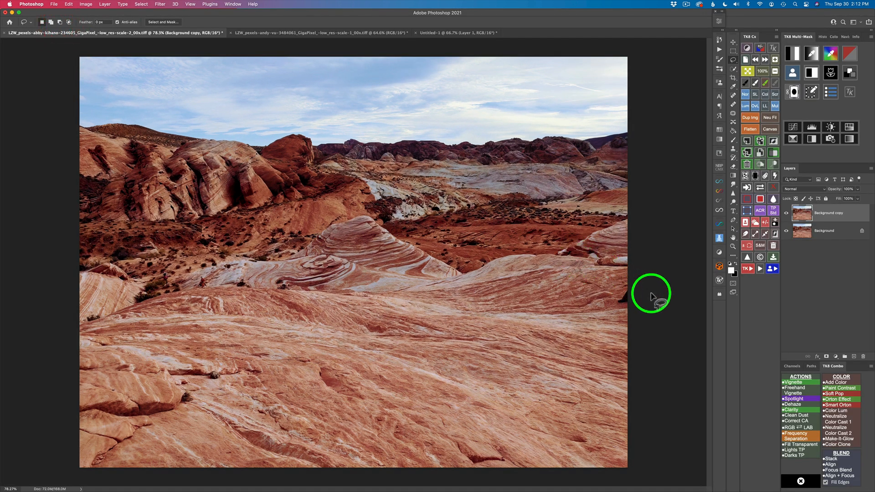
Show the Cx module's User Actions list and examine the Open Filters set in Photoshop's own list of recorded actions.
left_click(771, 269)
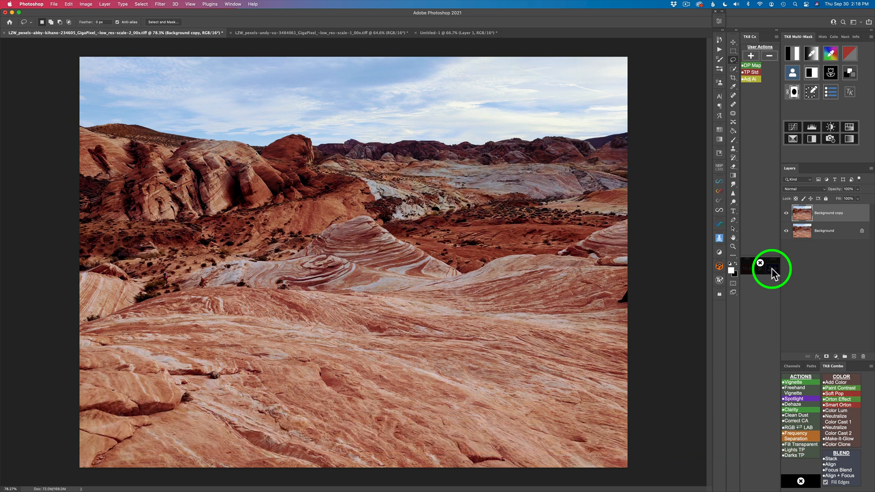
key("v")
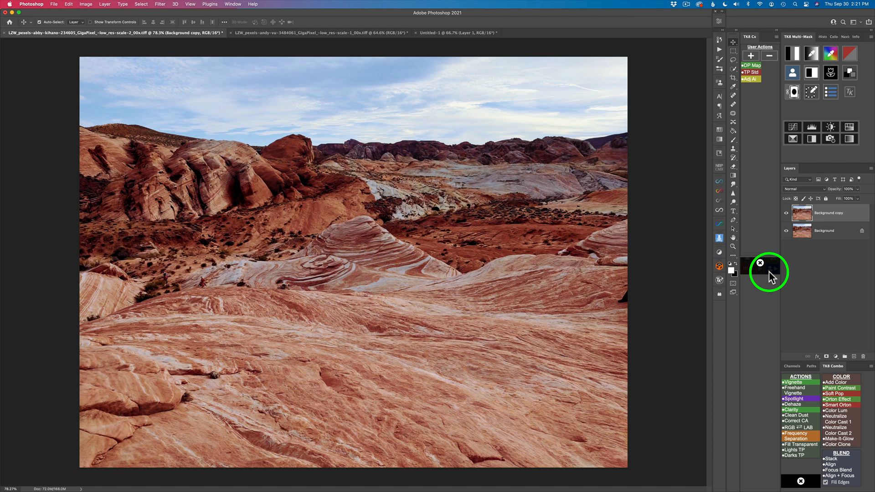
left_click(720, 50)
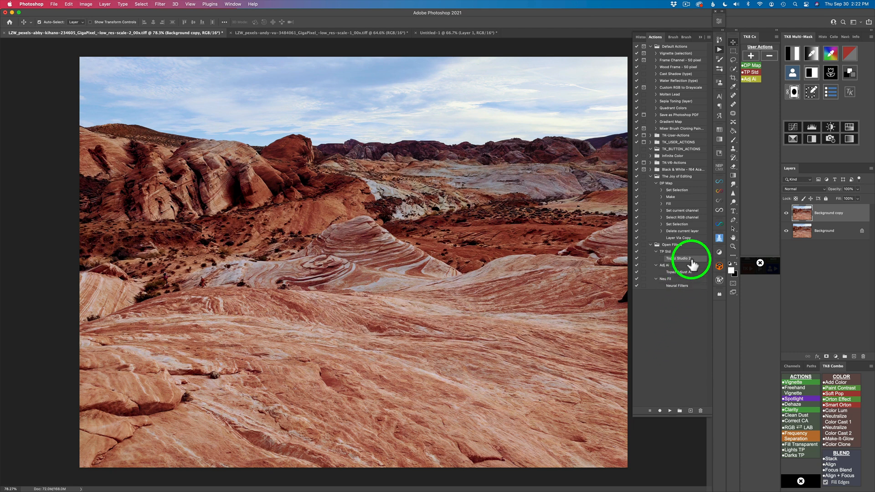
left_click(673, 245)
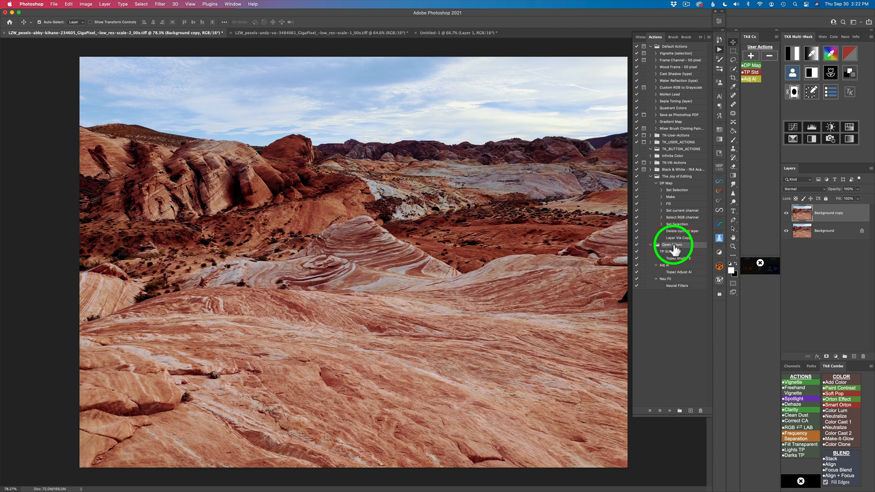
Record a new action named Lum Ai in the Open Filters set that inserts the Skylum Software Luminar AI filter command, and close the actions list.
left_click(690, 411)
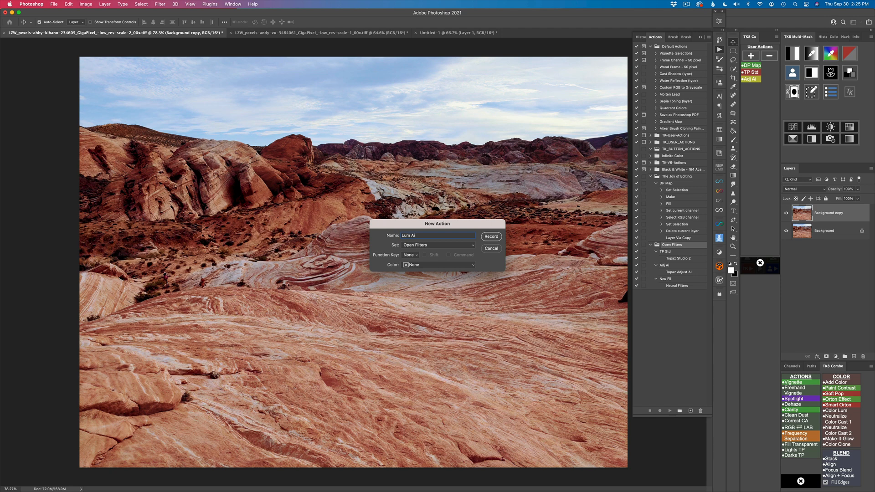
left_click(491, 236)
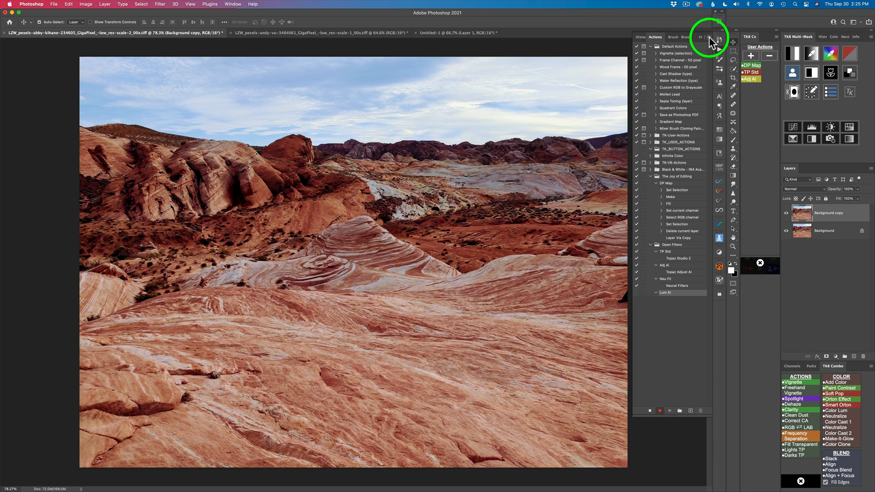
left_click(709, 37)
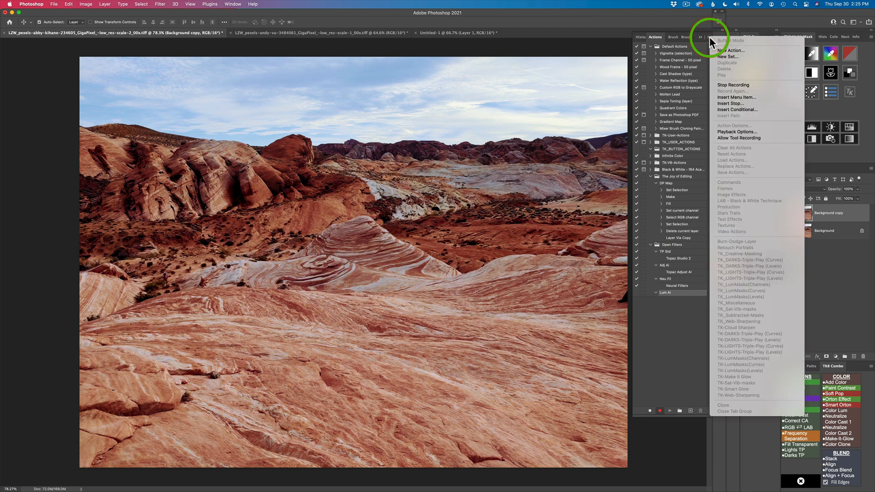
left_click(742, 98)
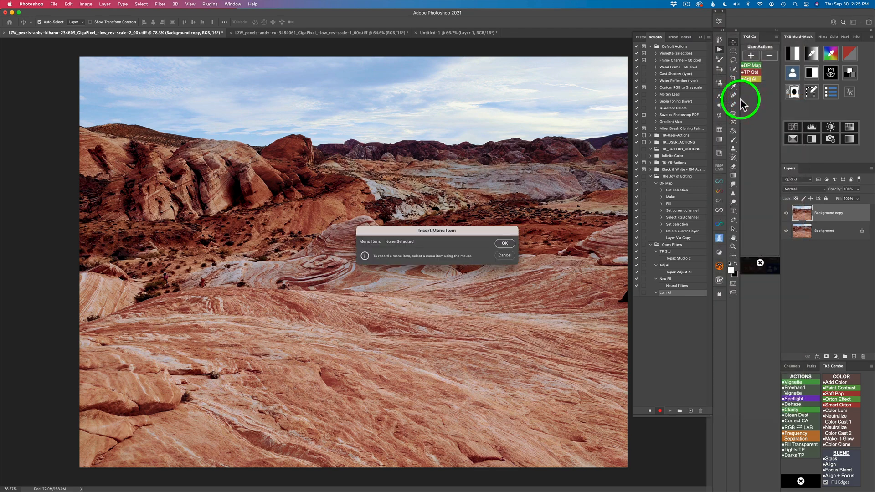
left_click(162, 4)
mouse_move(213, 185)
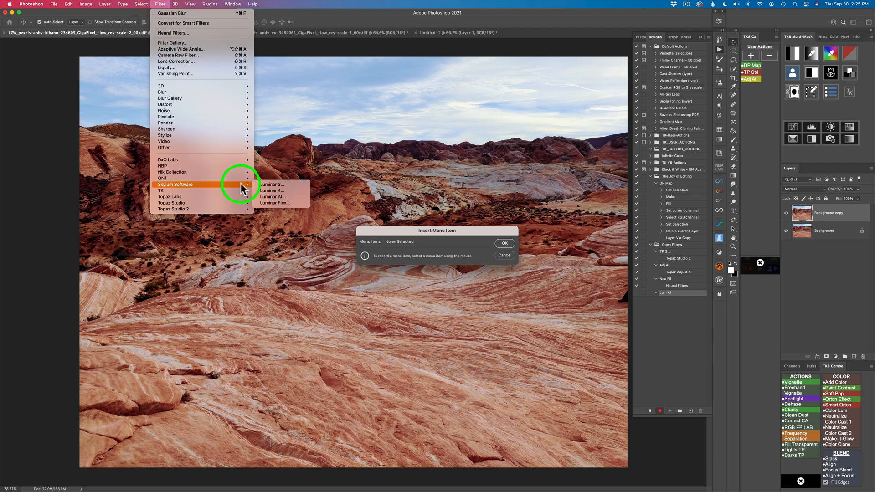
left_click(277, 196)
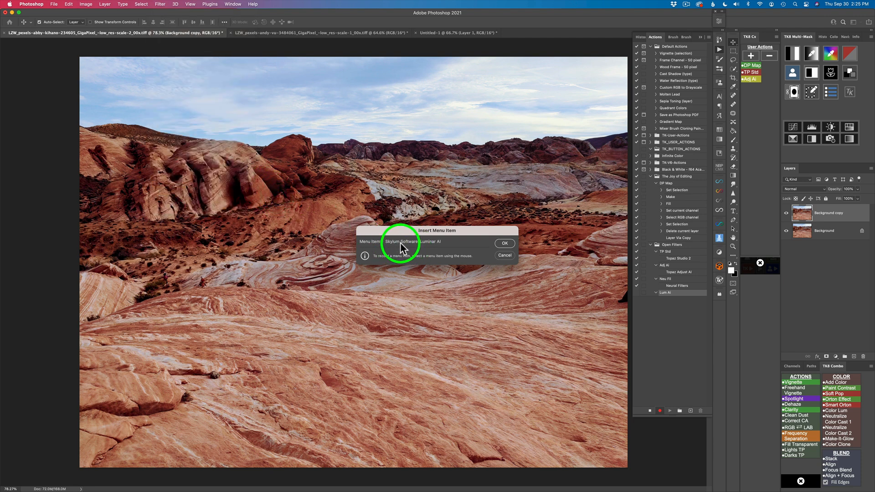
left_click(504, 243)
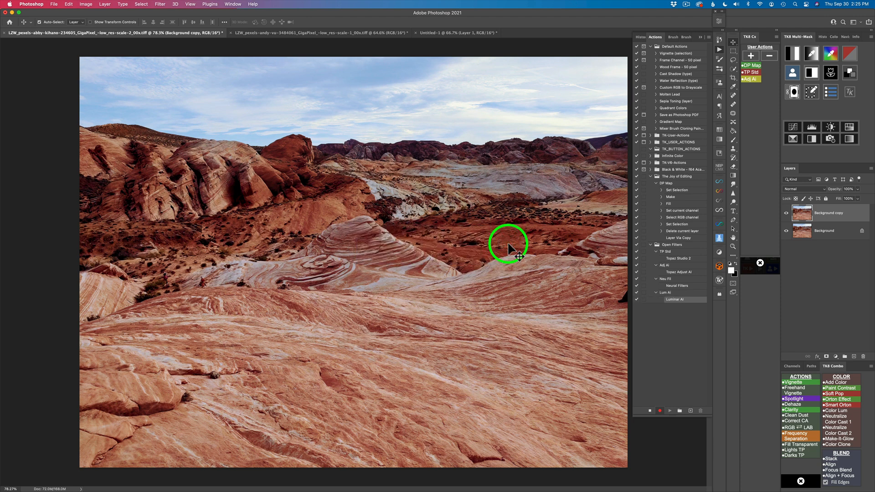
left_click(649, 411)
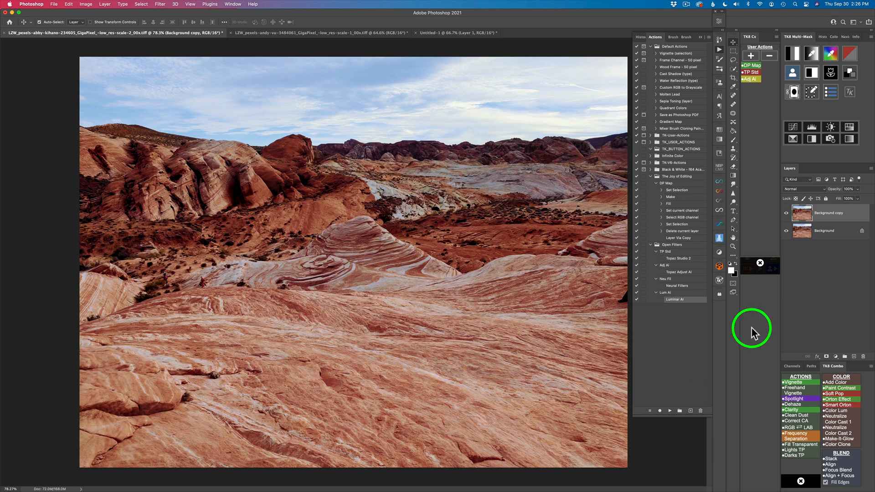
left_click(718, 50)
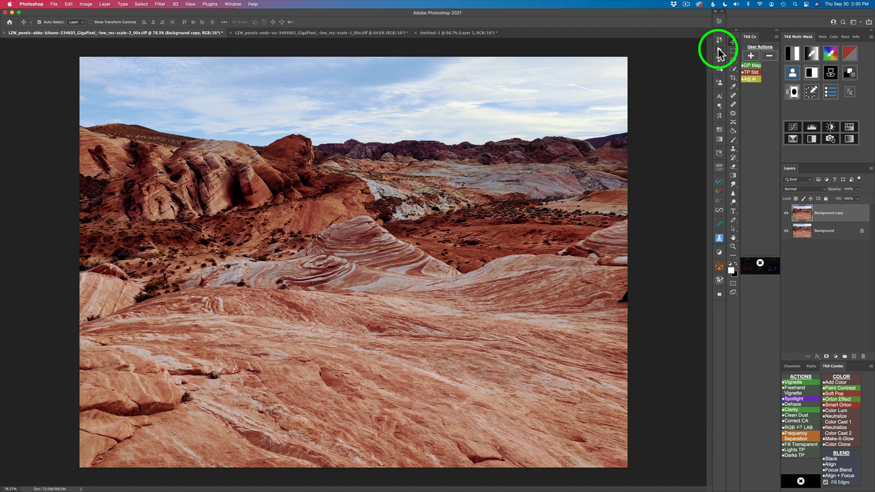
Add the Lum Ai action from the Open Filters set to the Cx module's User Actions list.
left_click(759, 262)
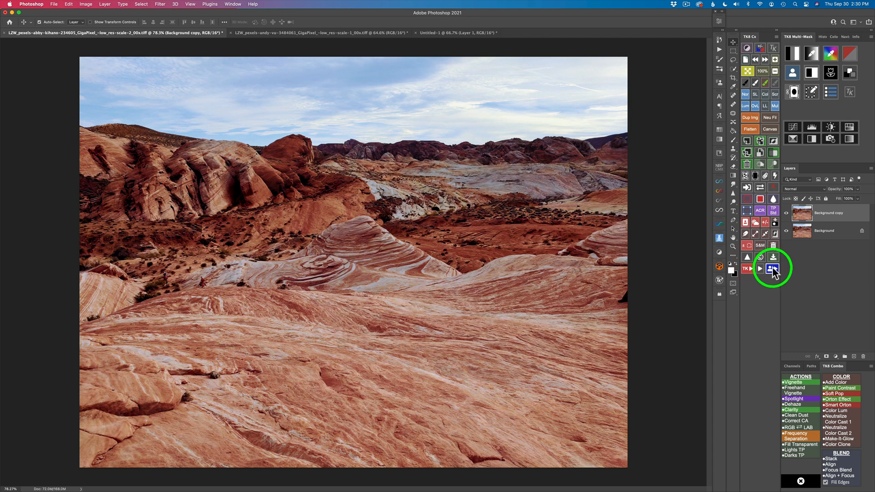
left_click(772, 270)
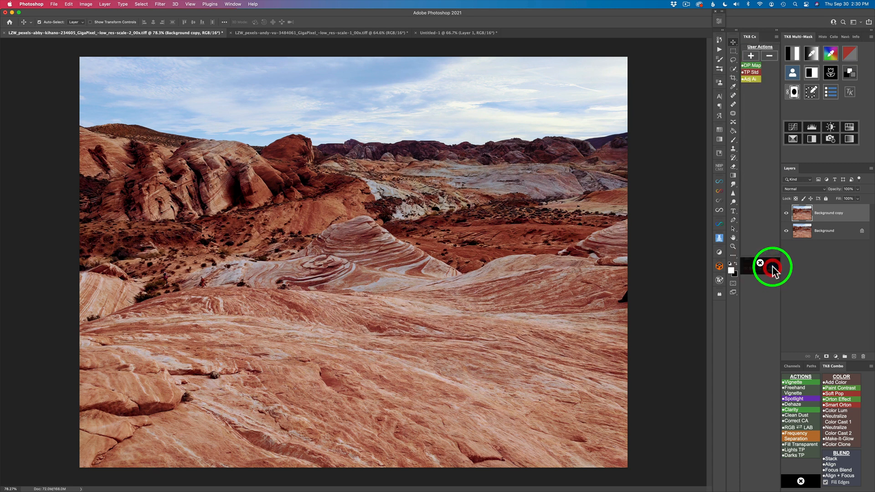
left_click(751, 54)
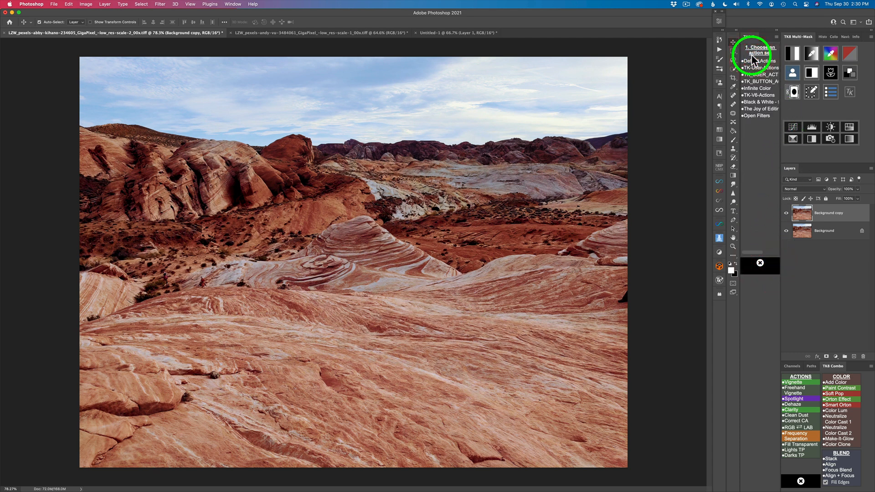
left_click(758, 115)
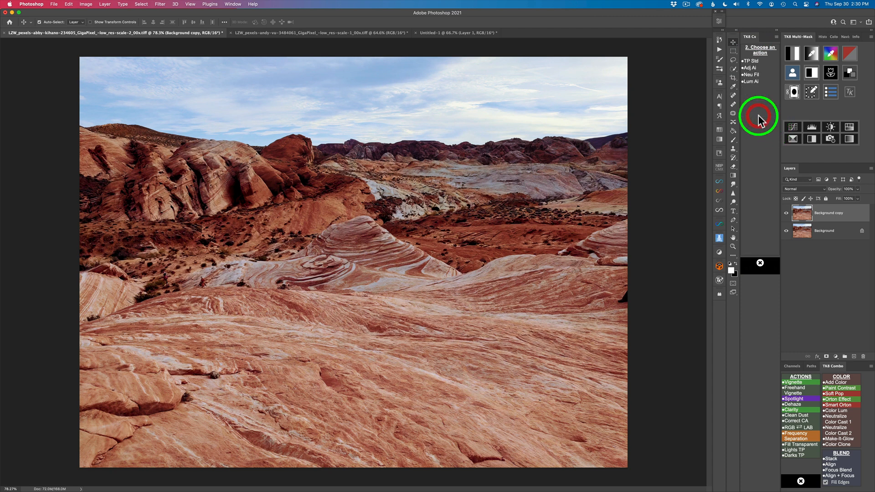
left_click(751, 80)
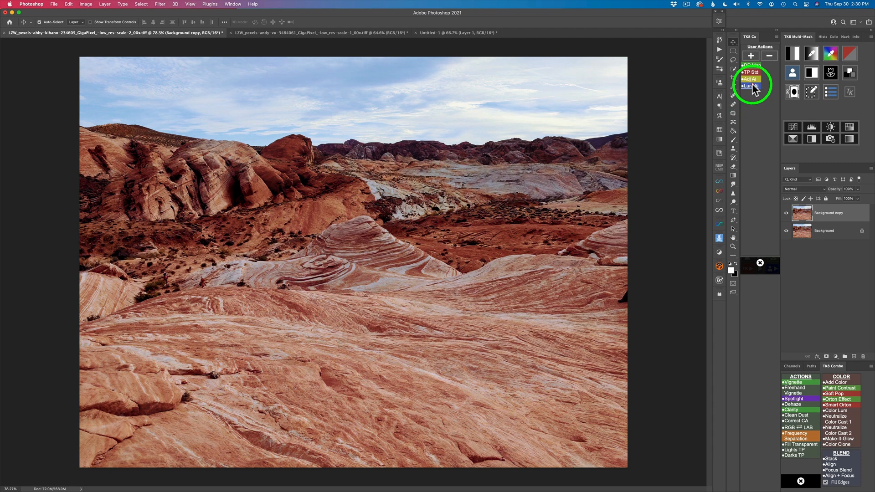
right_click(752, 85)
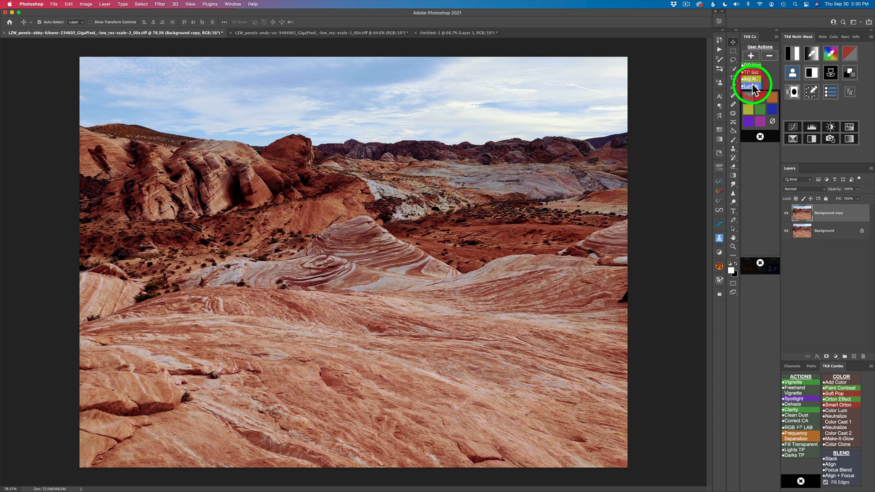
left_click(772, 108)
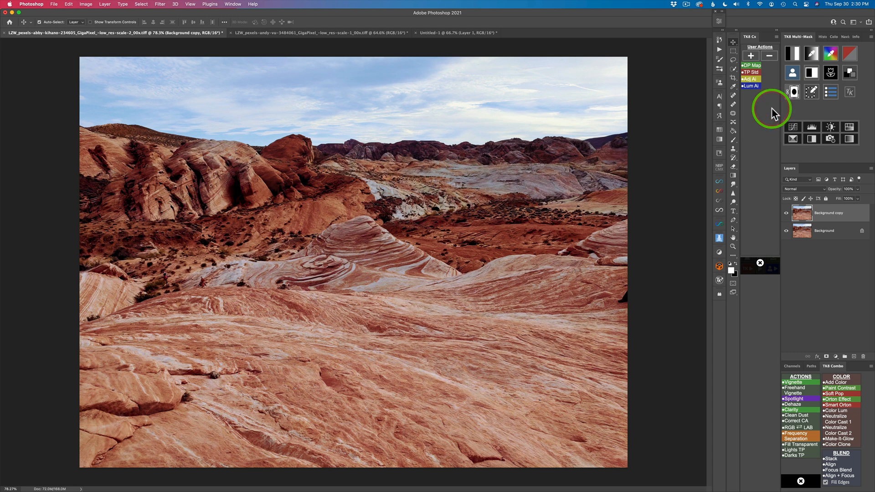
right_click(752, 85)
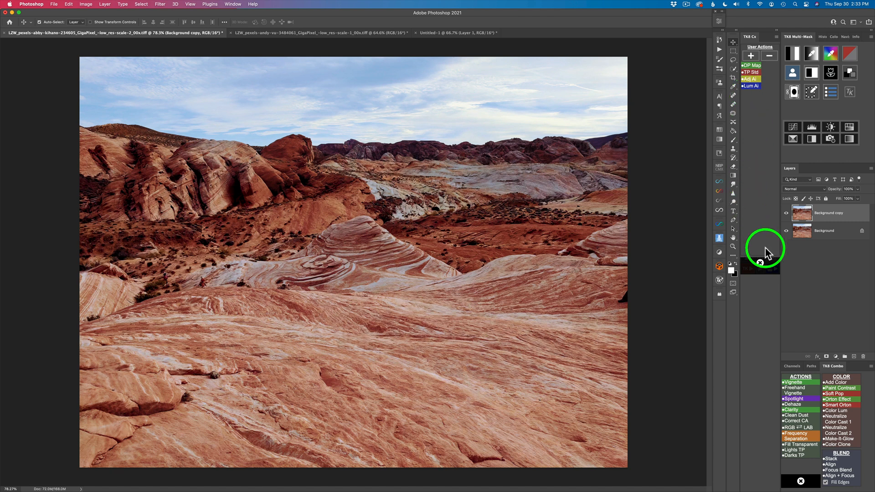
Run the Lum Ai user action on the Background copy, view Luminar AI's Edit tools, and cancel back to Photoshop and the User Actions list.
left_click(760, 261)
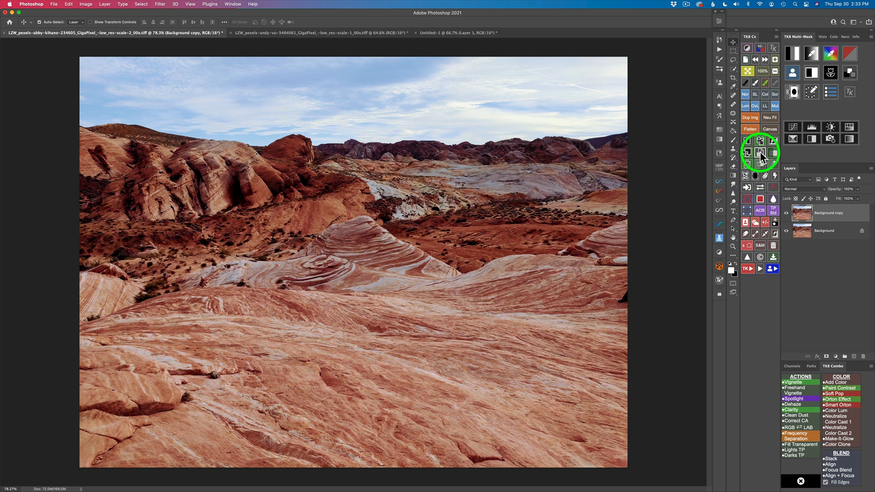
left_click(773, 270)
left_click(752, 86)
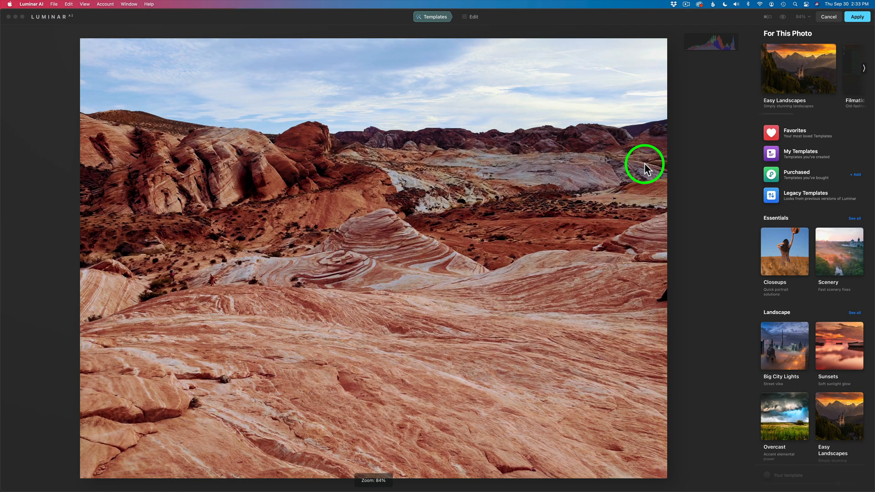
left_click(474, 19)
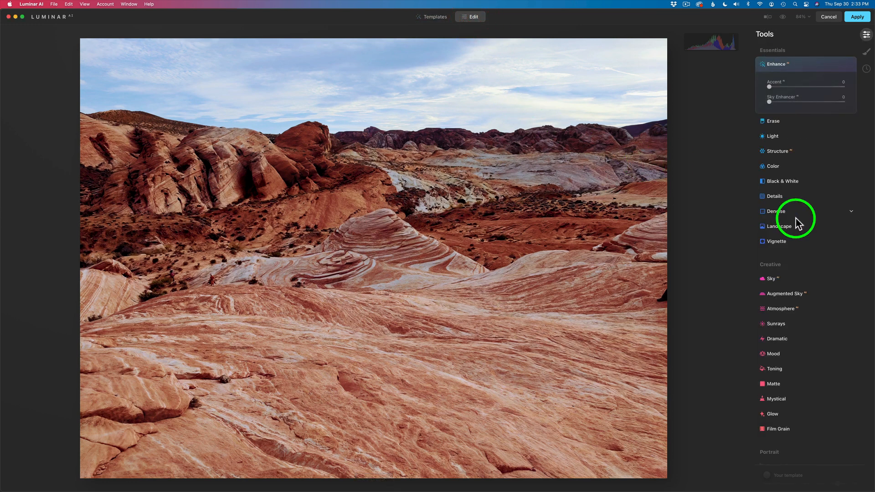
left_click(830, 17)
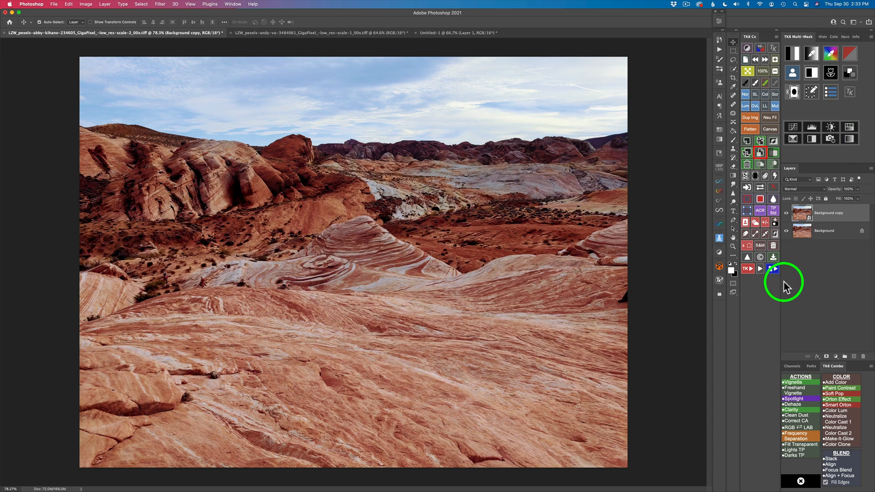
left_click(773, 270)
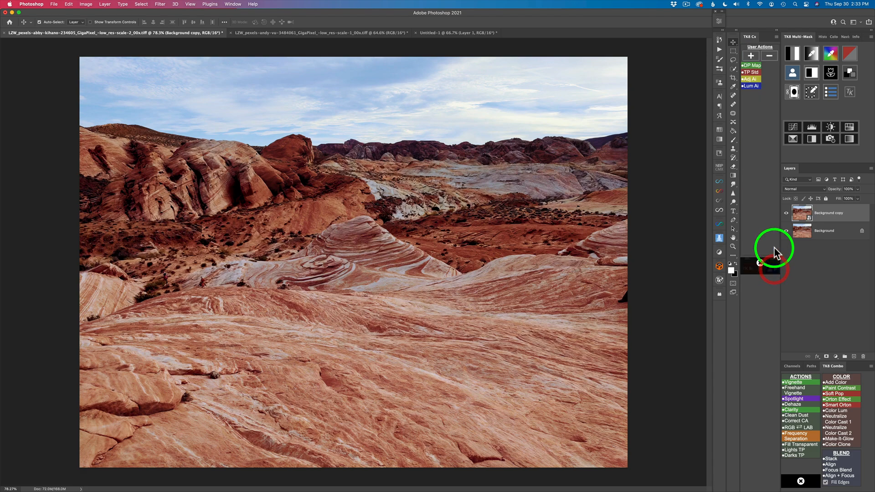
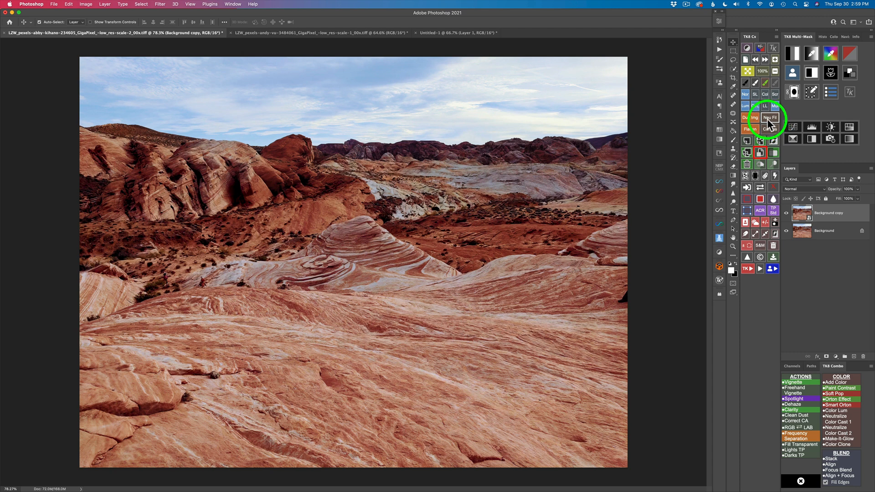
Reset the Cx module's TP Std button to its default CAF action.
left_click(774, 213)
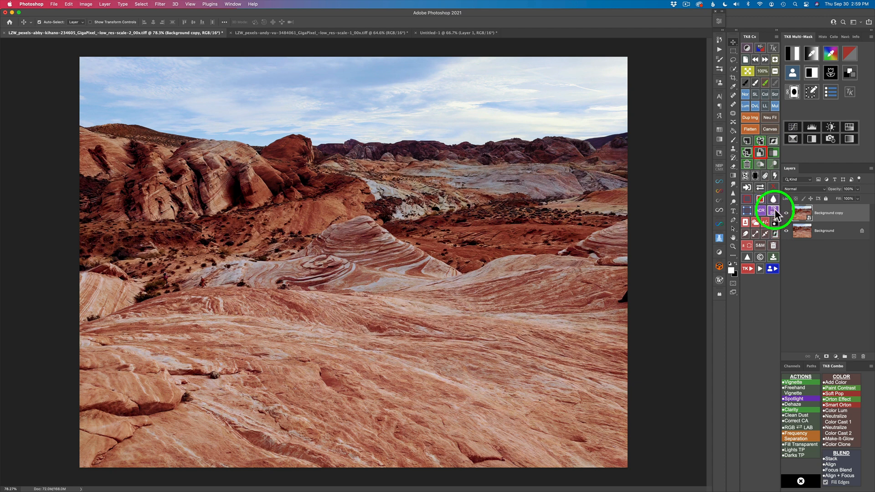
left_click(775, 211)
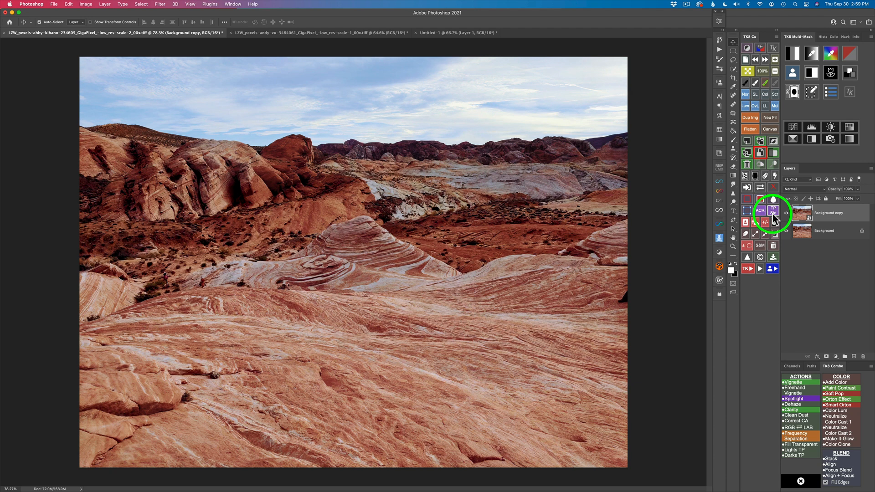
left_click(759, 269)
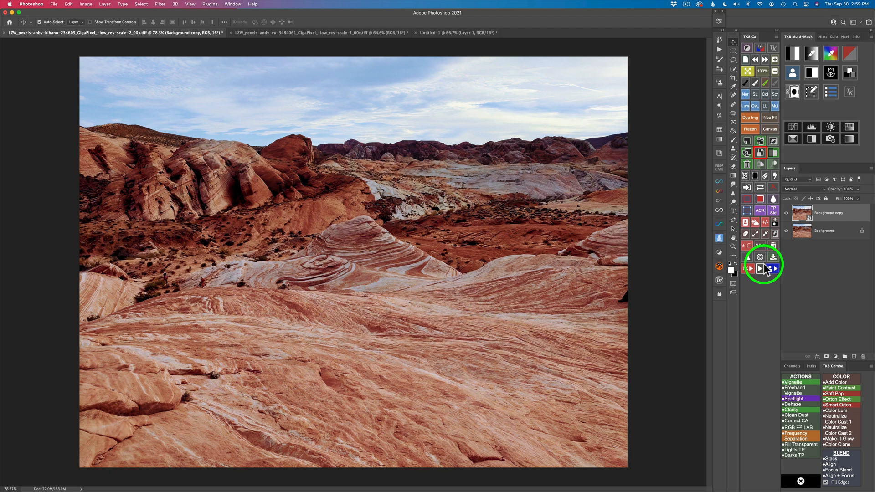
left_click(773, 210)
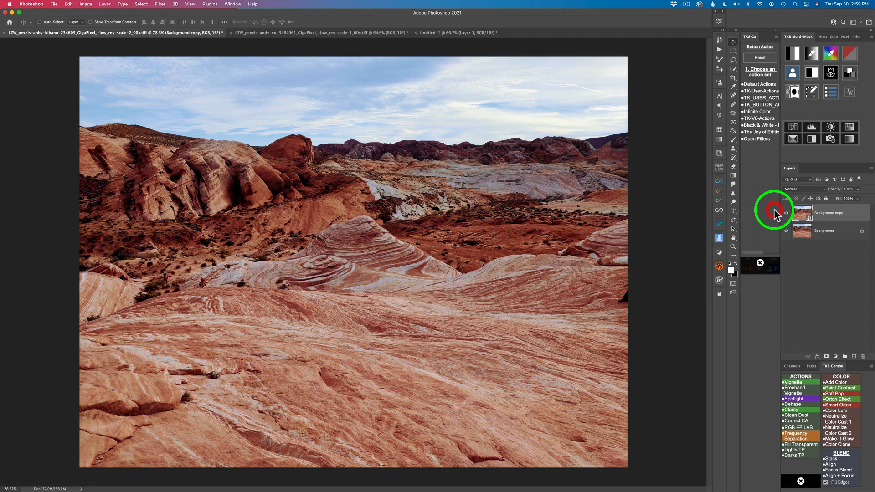
left_click(765, 57)
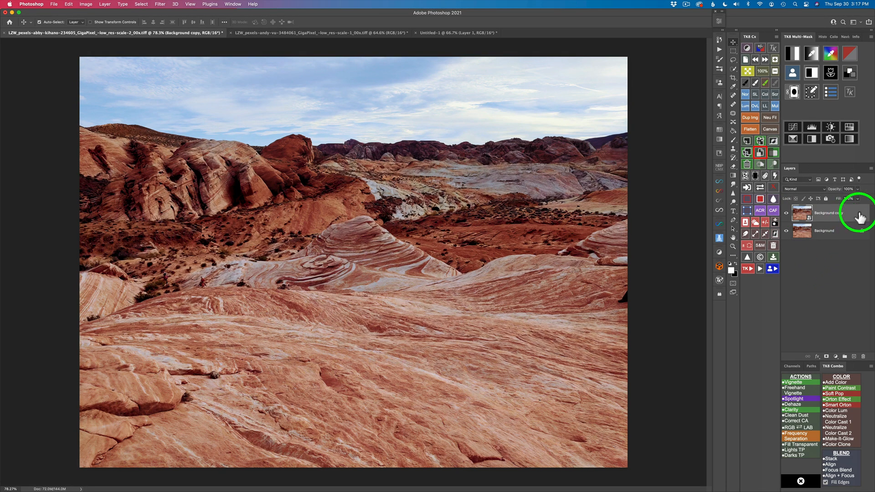
Turn the Background copy smart object back into a regular layer.
right_click(858, 212)
left_click(818, 287)
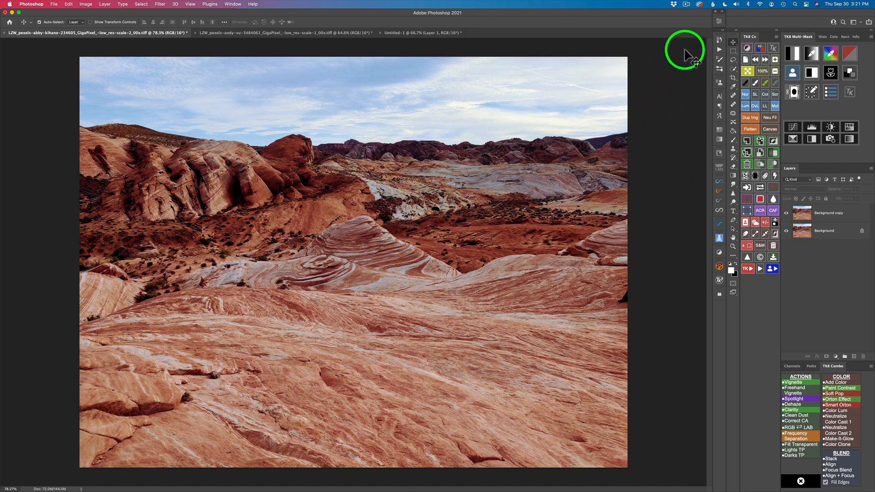
Start recording a new action named Len Blr in the Open Filters set.
left_click(718, 49)
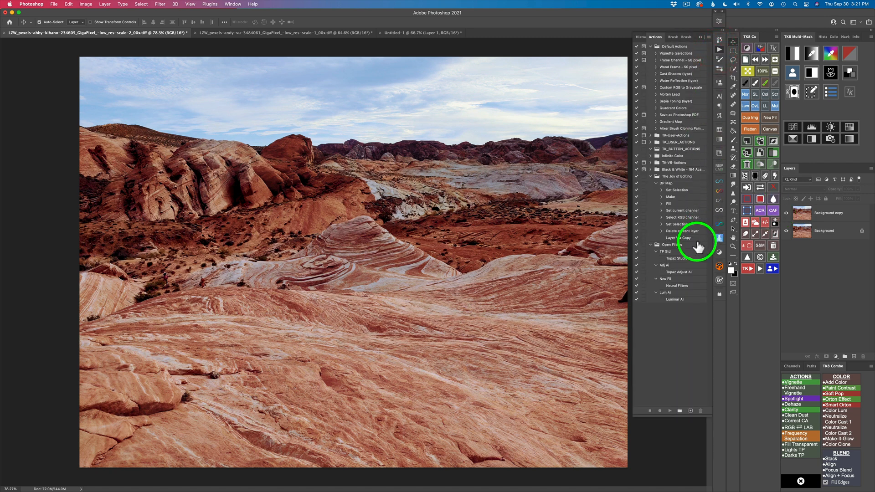
left_click(670, 246)
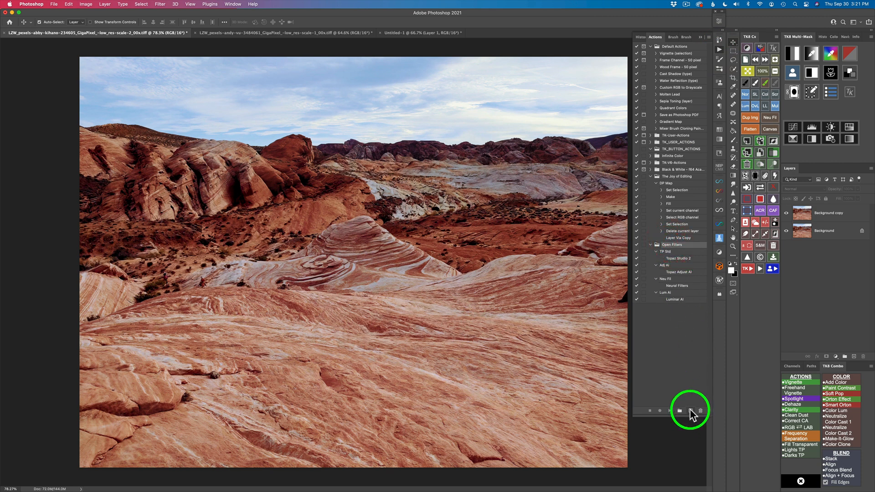
left_click(691, 410)
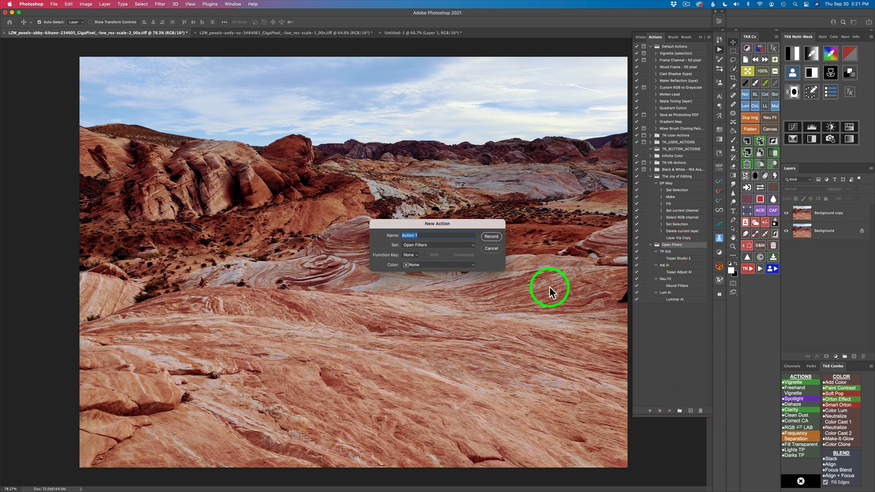
type("Len Blr")
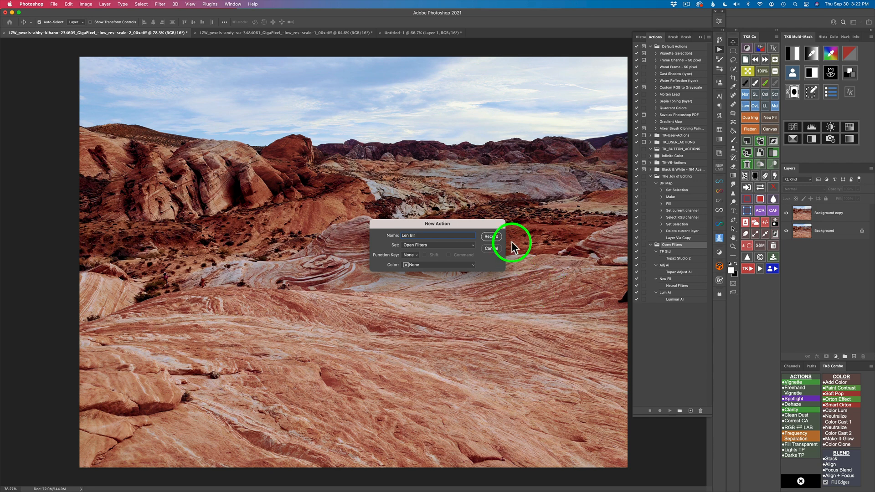
left_click(490, 237)
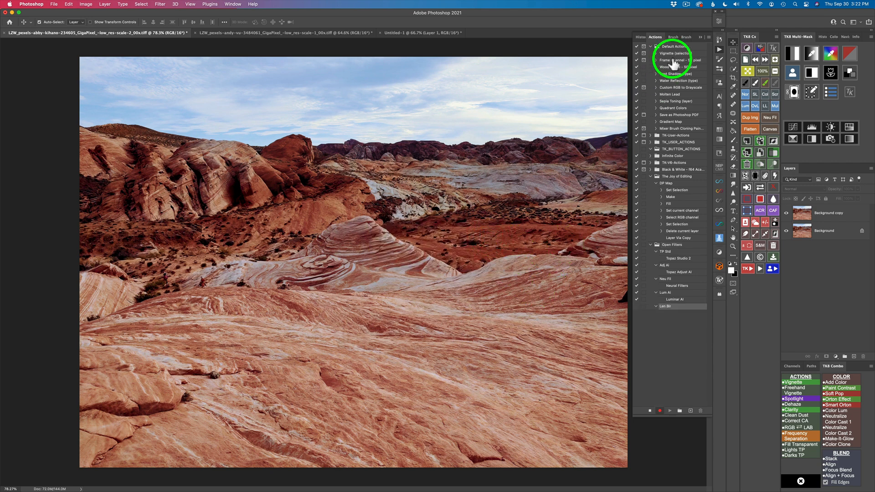
Insert the Lens Blur filter as a menu item in the Len Blr action and stop recording.
left_click(709, 37)
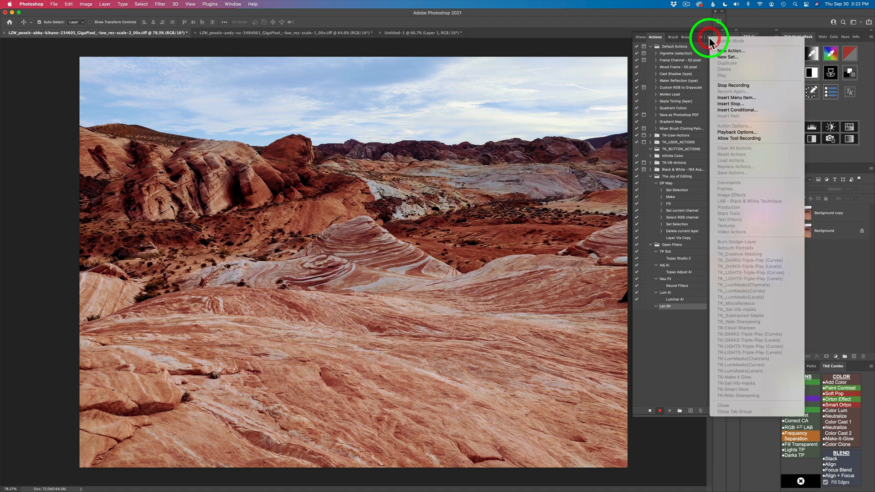
left_click(734, 98)
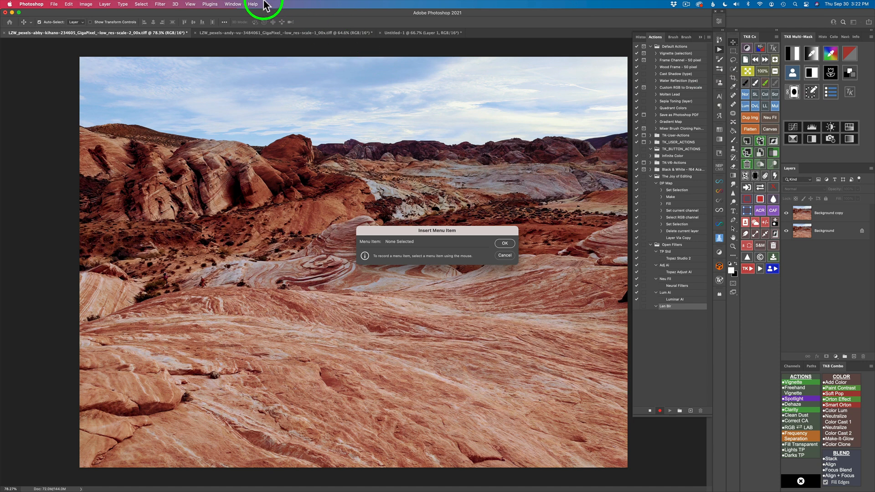
left_click(162, 4)
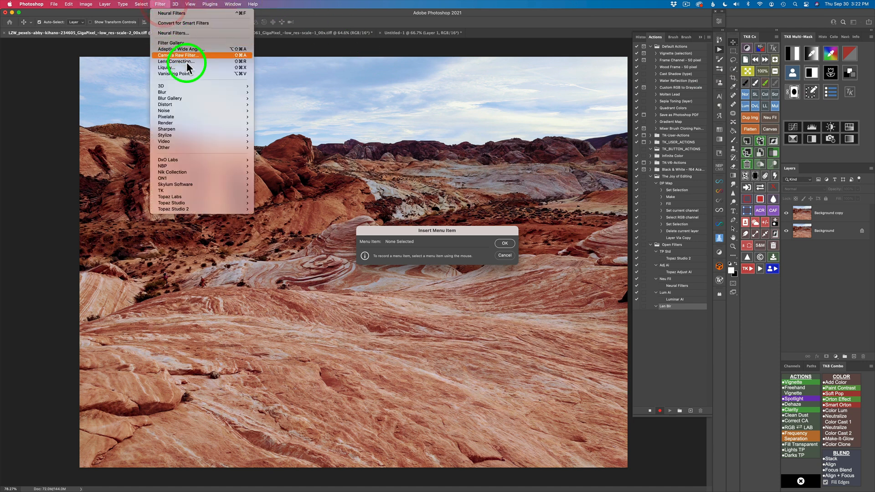
mouse_move(202, 92)
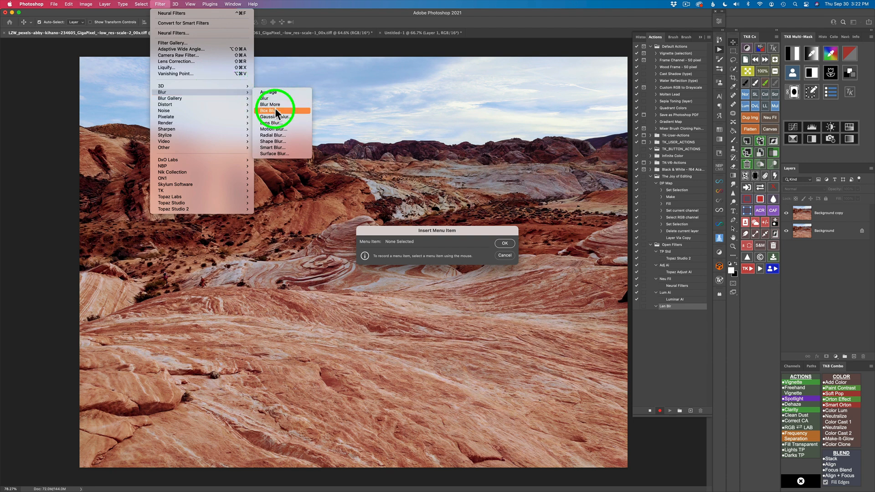
left_click(277, 122)
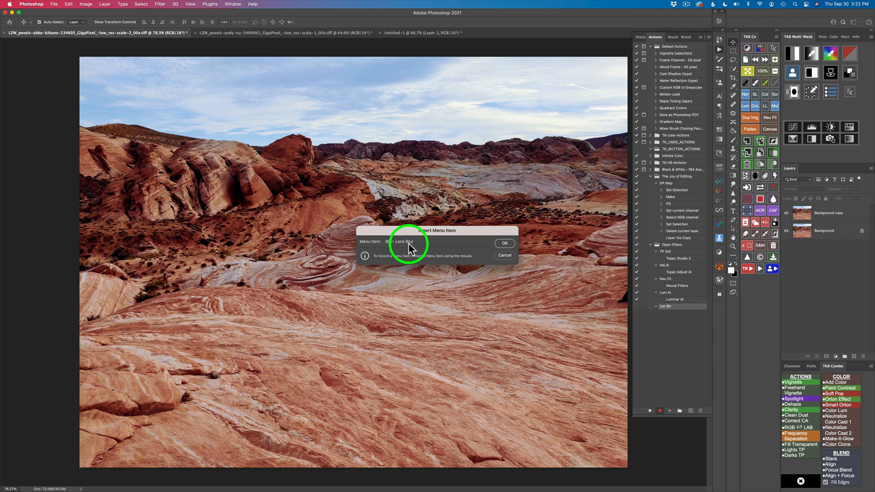
left_click(504, 244)
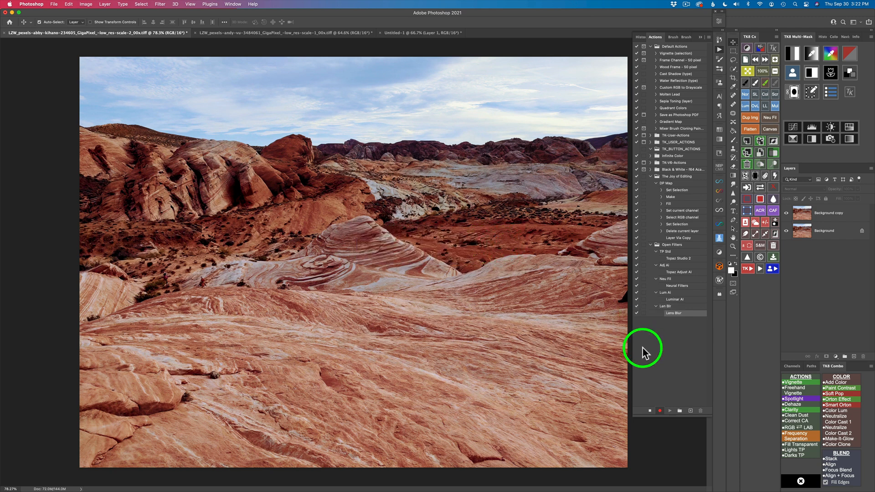
left_click(651, 412)
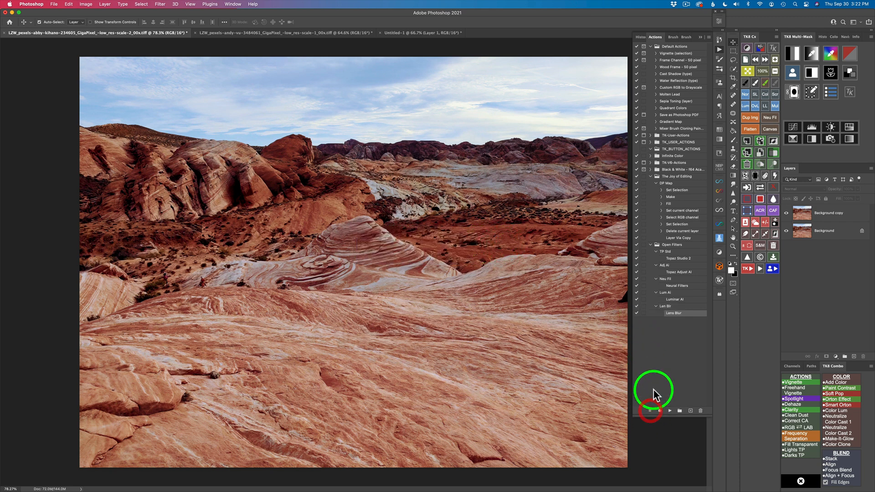
left_click(718, 49)
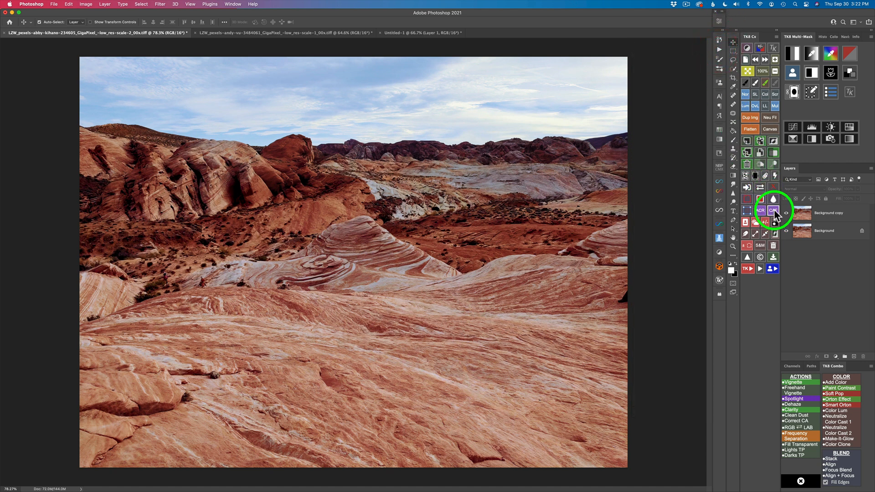
Assign the Len Blr action from the Open Filters set to the Cx module's CAF button.
left_click(773, 210)
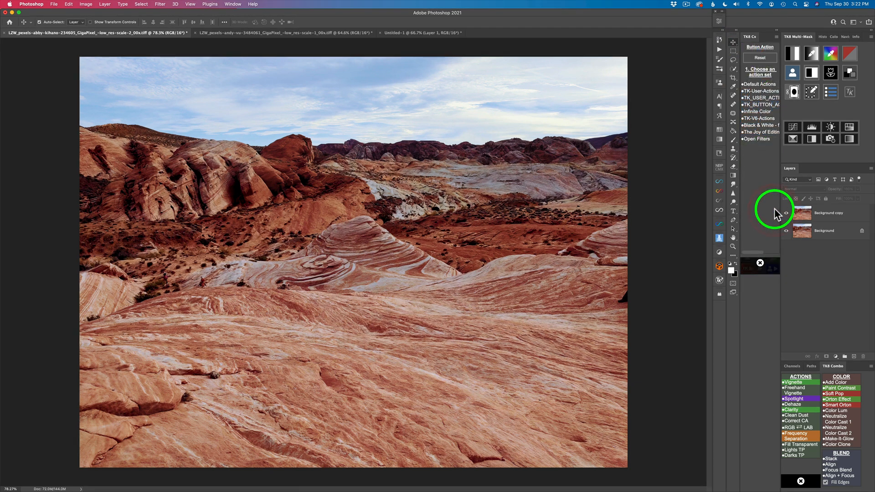
left_click(756, 139)
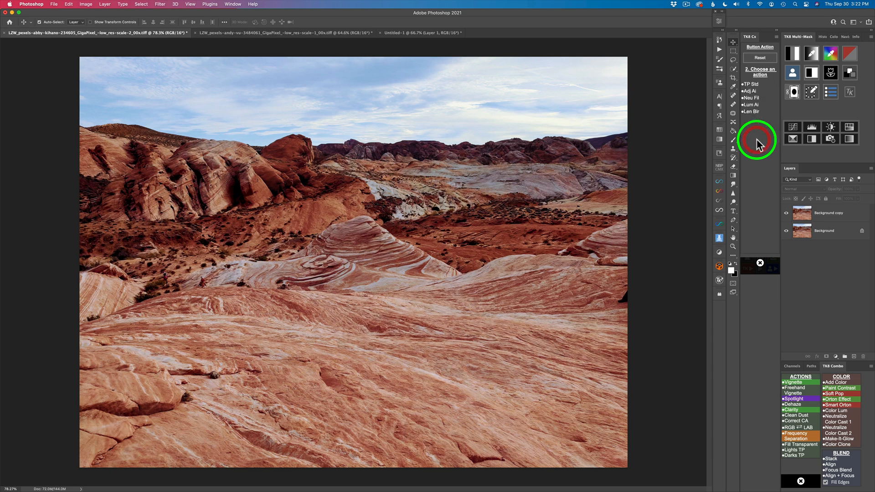
left_click(754, 112)
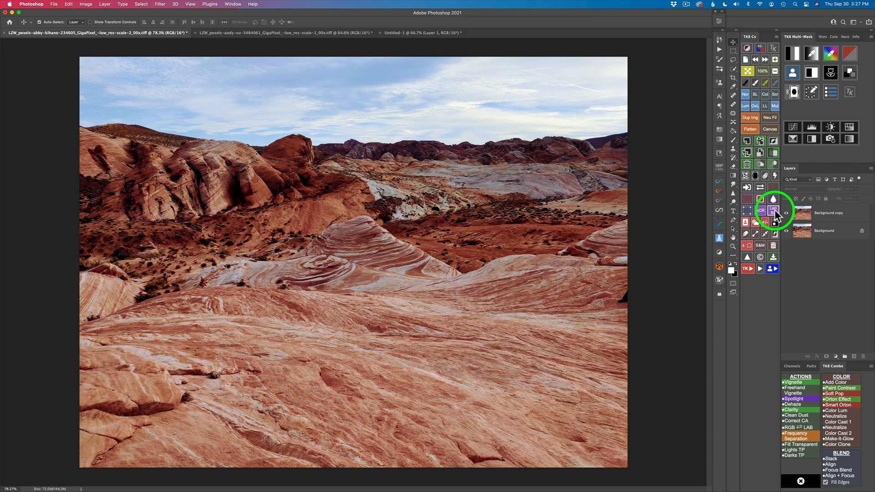
Run the new Len Blr button on the Background copy layer, view the Lens Blur settings, and cancel the filter.
left_click(828, 212)
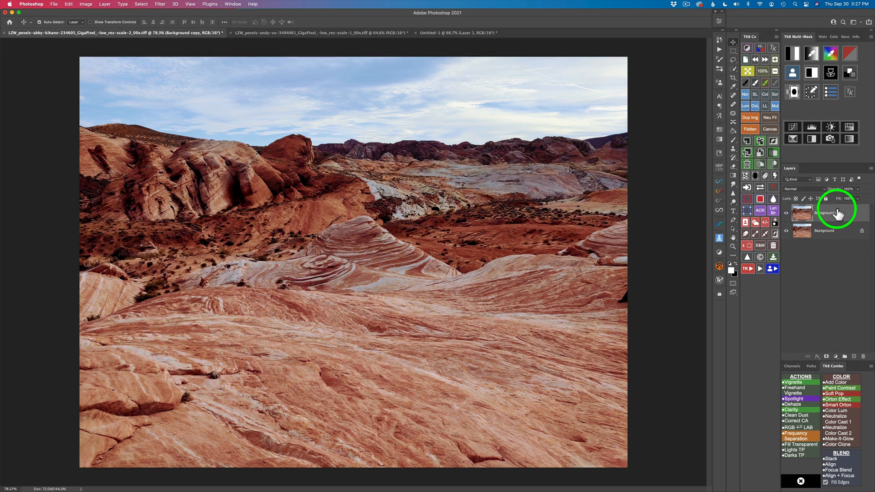
left_click(774, 211)
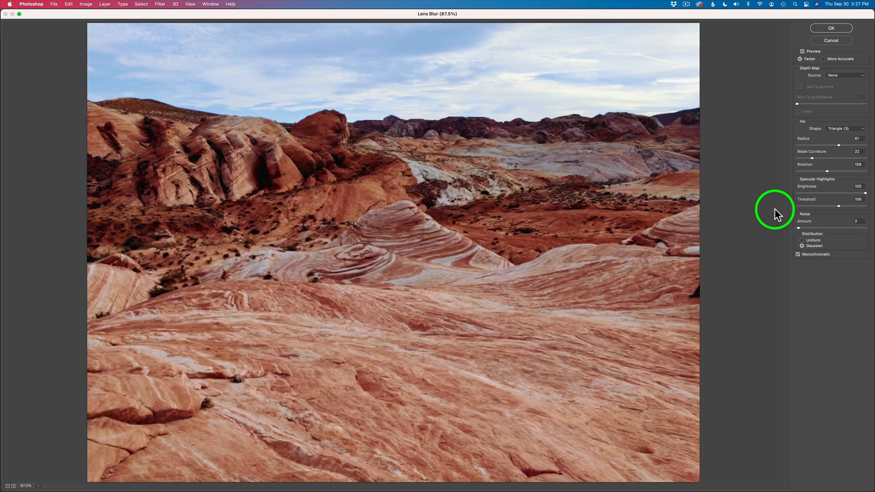
left_click(837, 40)
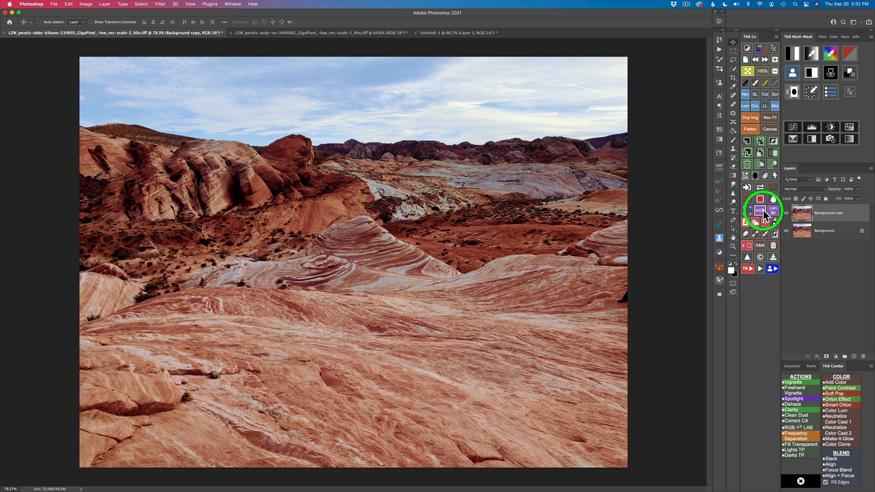
Assign the DP Map action from The Joy of Editing set to the Cx module's ACR button.
left_click(764, 211)
left_click(769, 110)
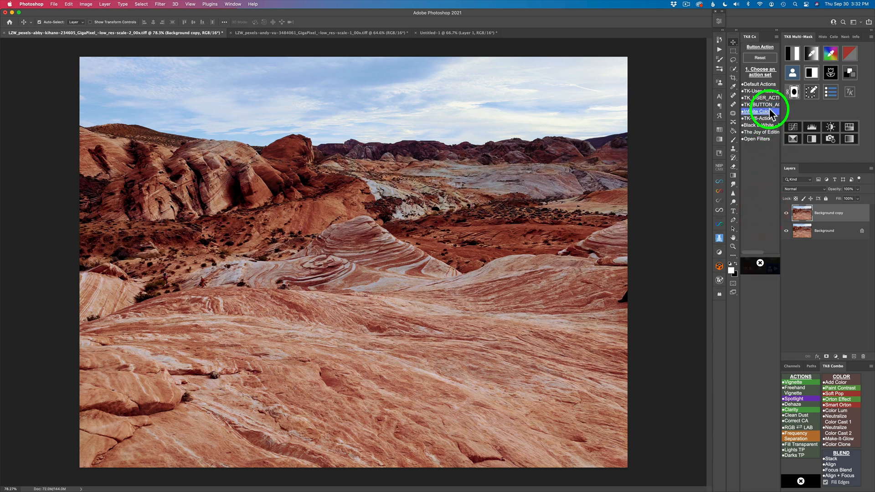
left_click(767, 132)
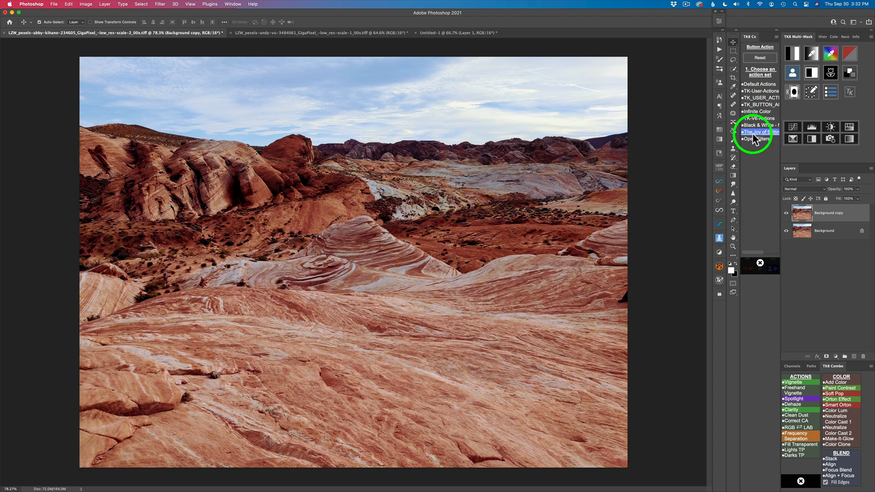
left_click(757, 131)
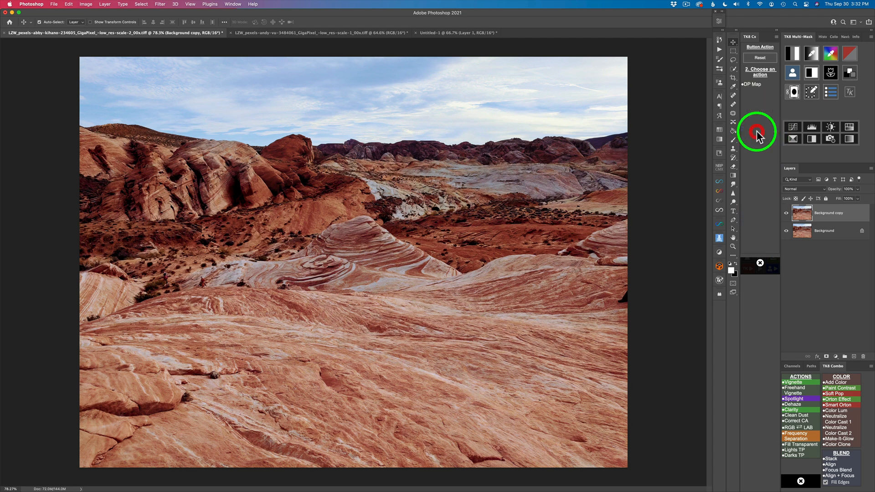
left_click(753, 83)
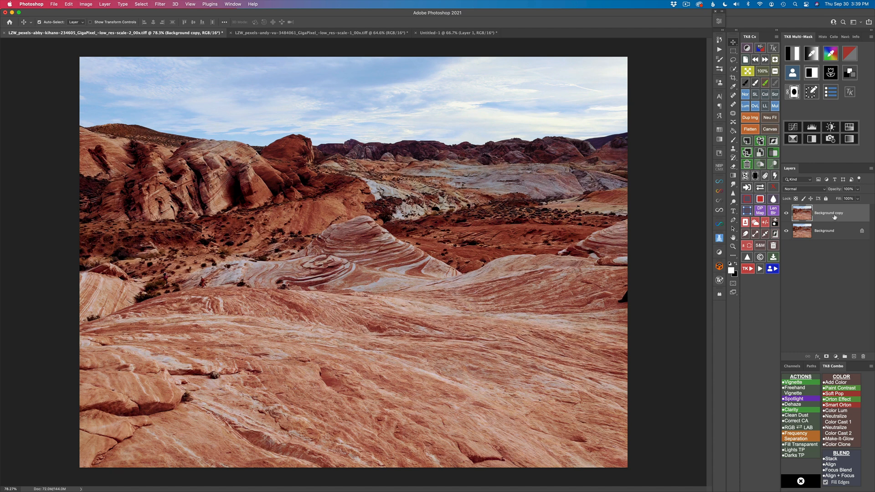
Generate a depth map layer with the Depth Blur neural filter, using the Output depth map only option.
left_click(770, 117)
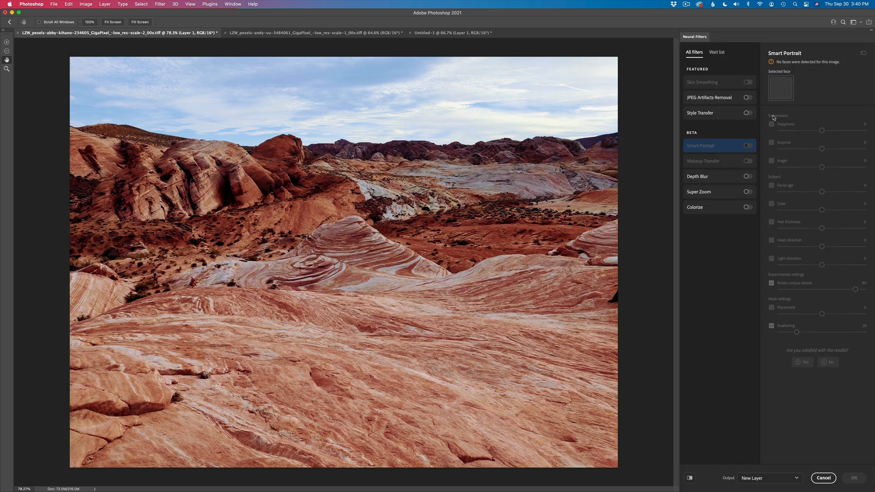
left_click(747, 177)
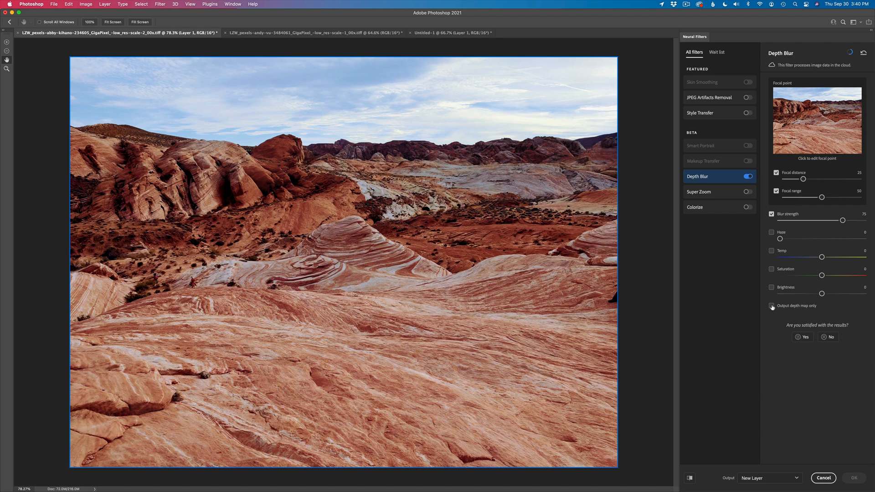
left_click(771, 306)
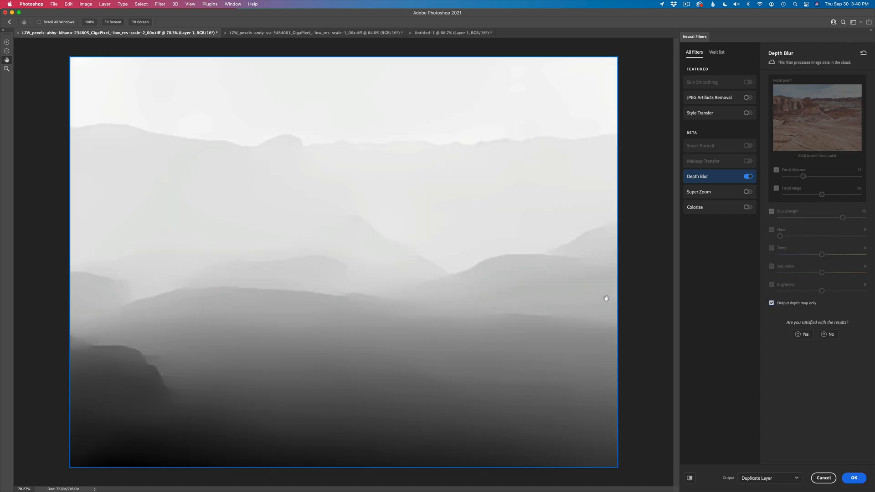
left_click(853, 477)
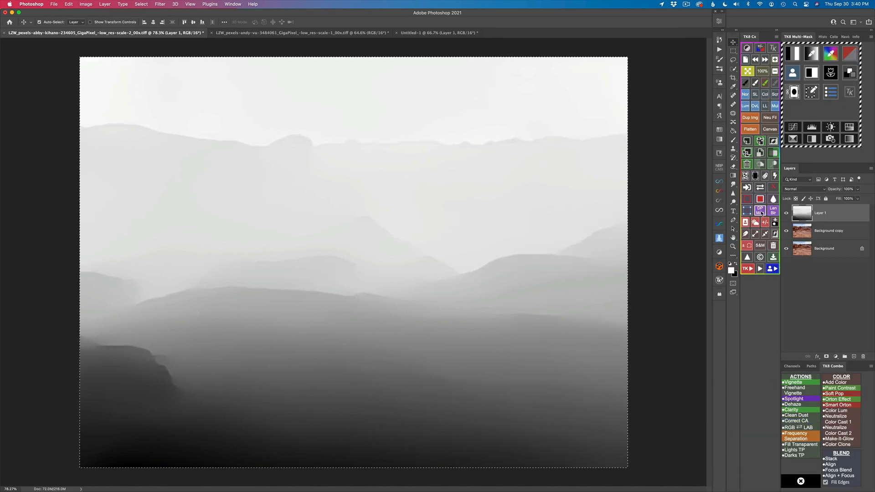
Run the DP Map button action on the depth map layer and check the document's channels for the Depth Map channel.
left_click(760, 210)
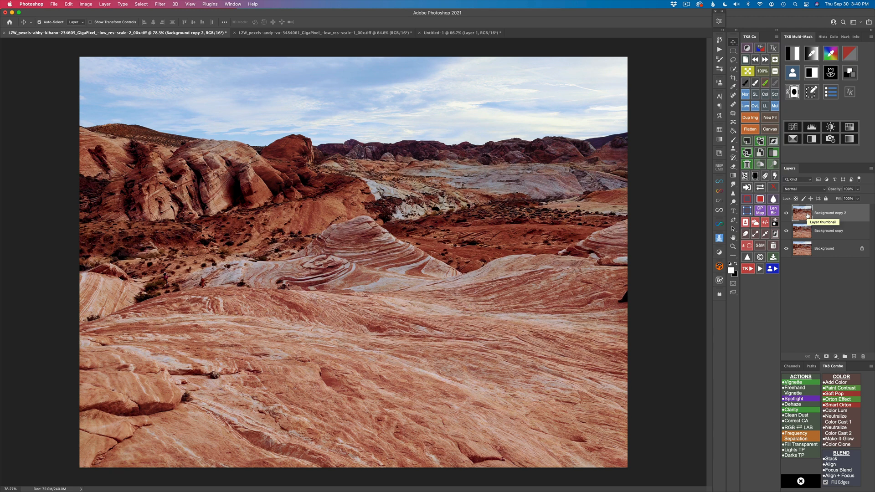
left_click(795, 368)
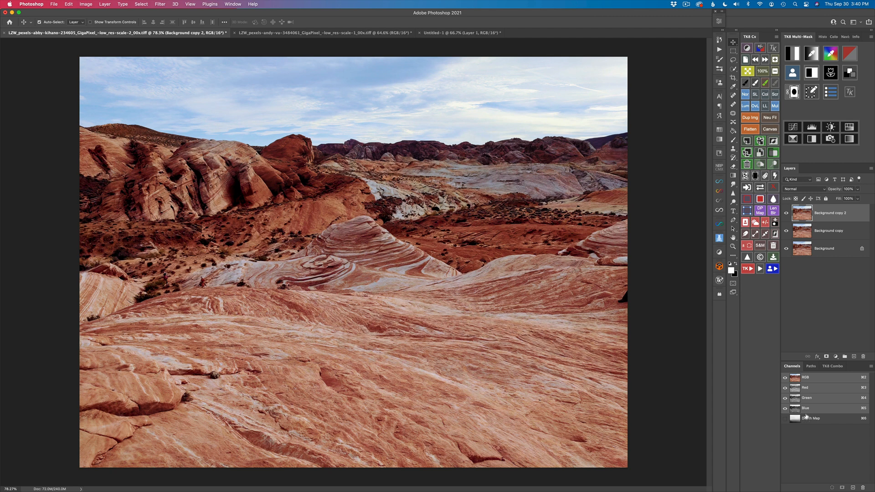
left_click(833, 367)
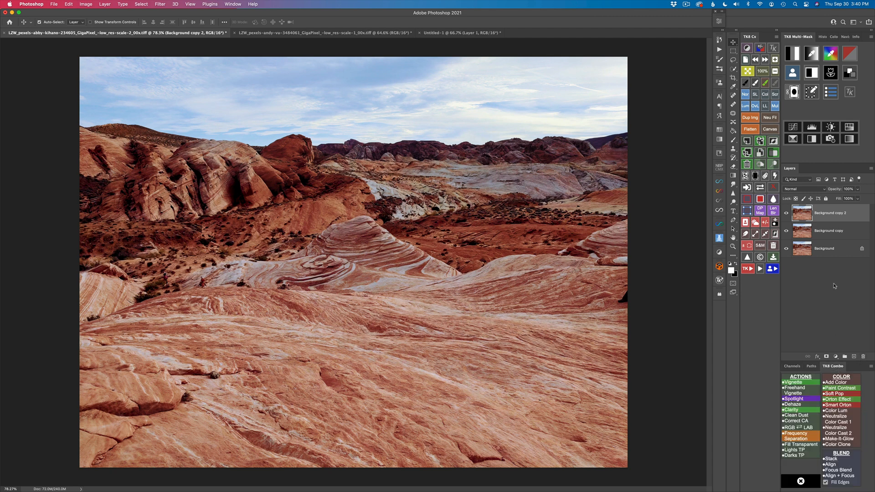
Run the Len Blr button on Background copy 2 and choose Depth Map as the Lens Blur depth map source.
left_click(776, 213)
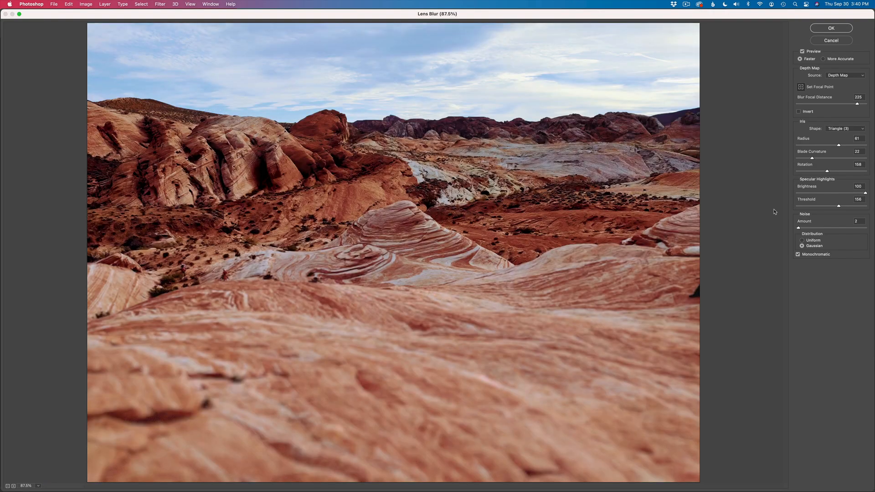
left_click(848, 75)
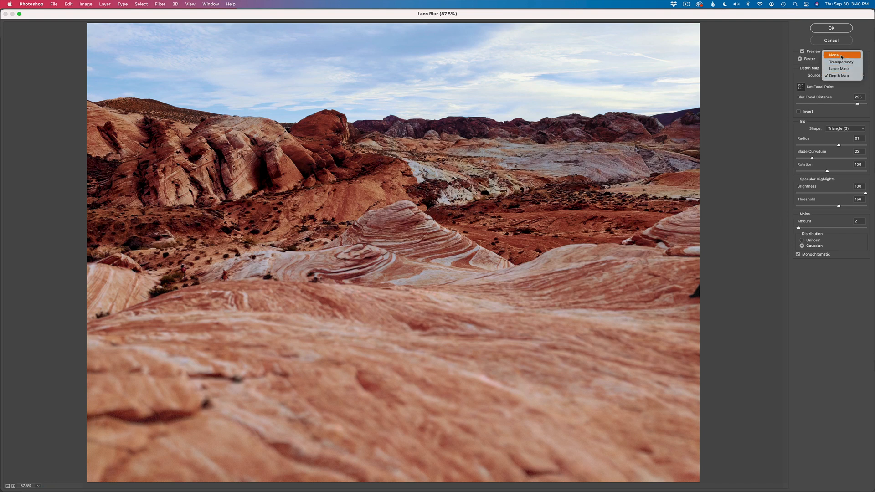
left_click(842, 55)
left_click(846, 75)
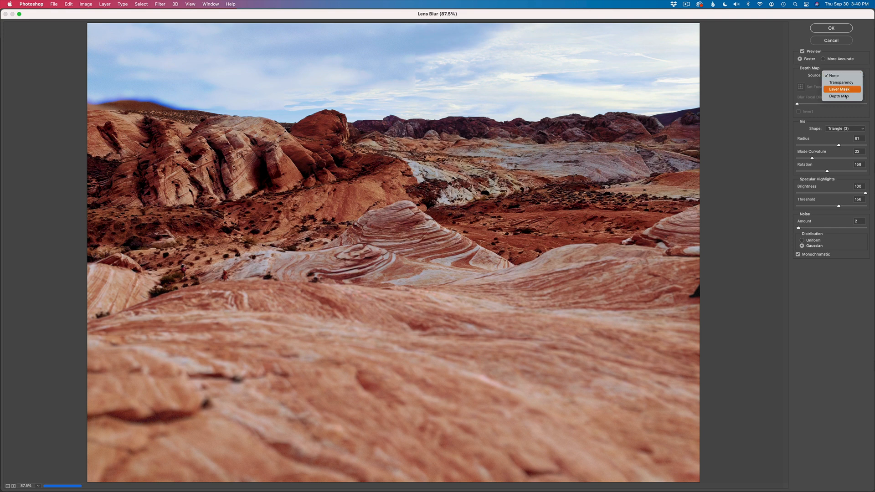
left_click(845, 95)
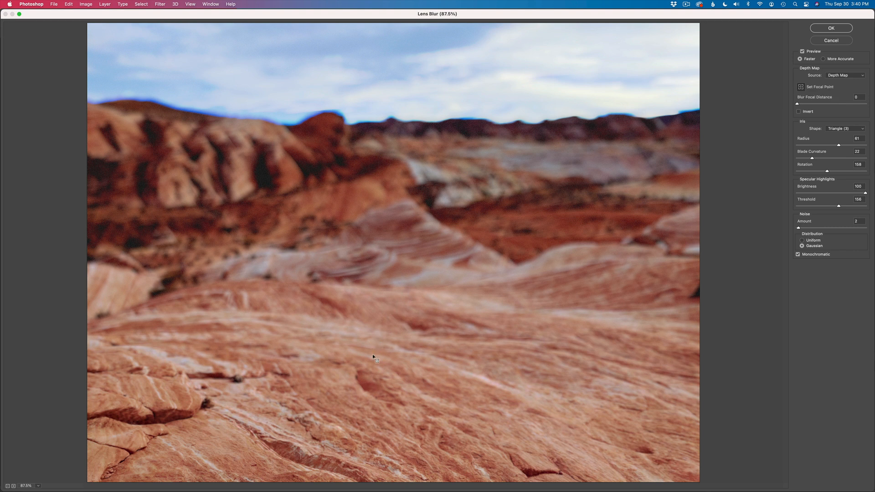
Place the Lens Blur focal point on the midground rocks for a blur focal distance of 223, and apply the filter.
left_click(338, 359)
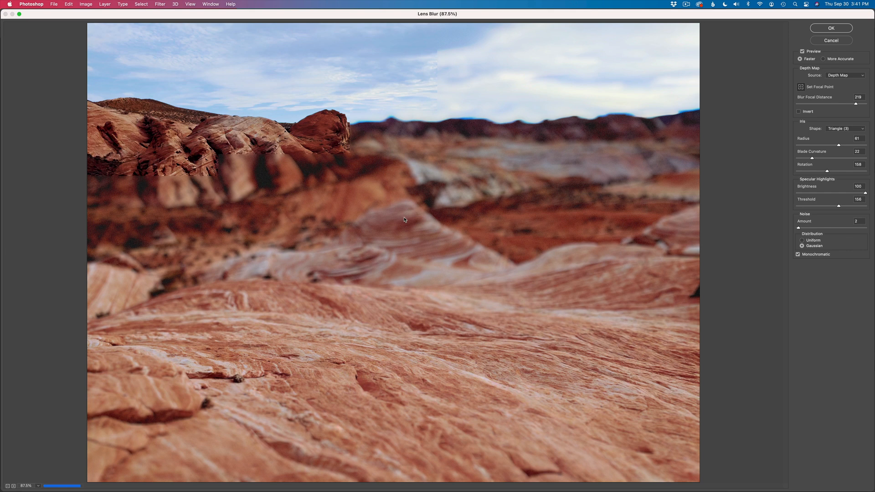
left_click(494, 245)
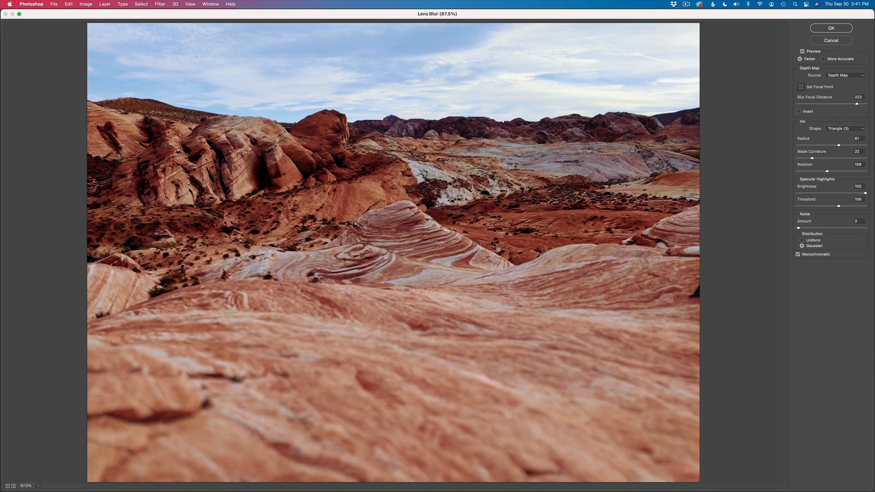
left_click(832, 28)
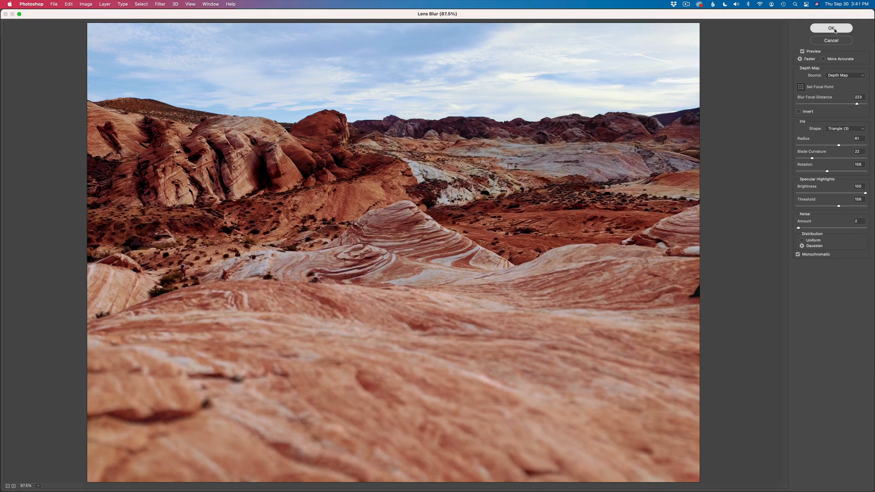